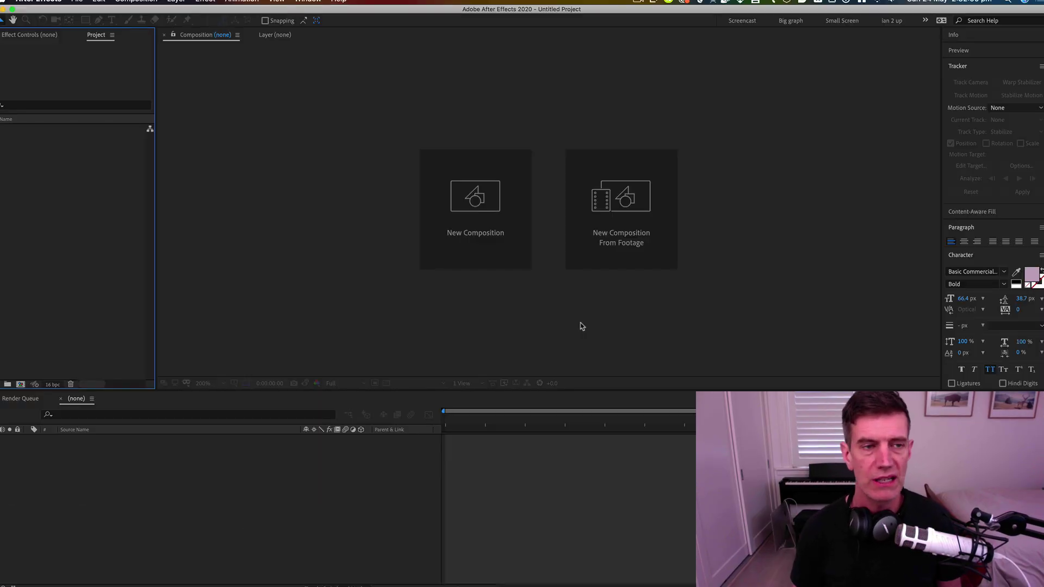
- Create a 1920×1080 composition with a blue solid background
key("super+n")
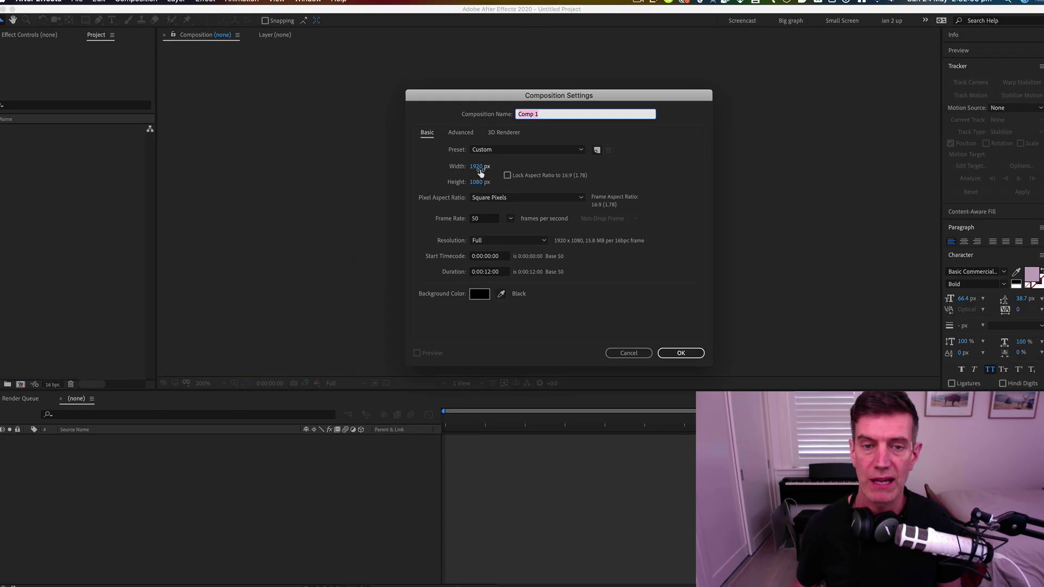
key("Return")
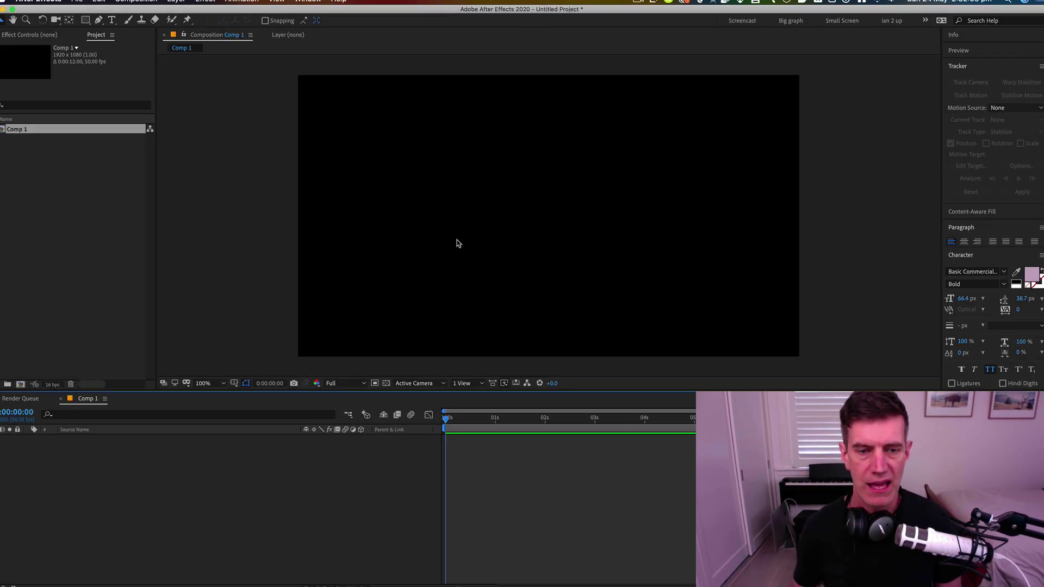
key("super+y")
key("Return")
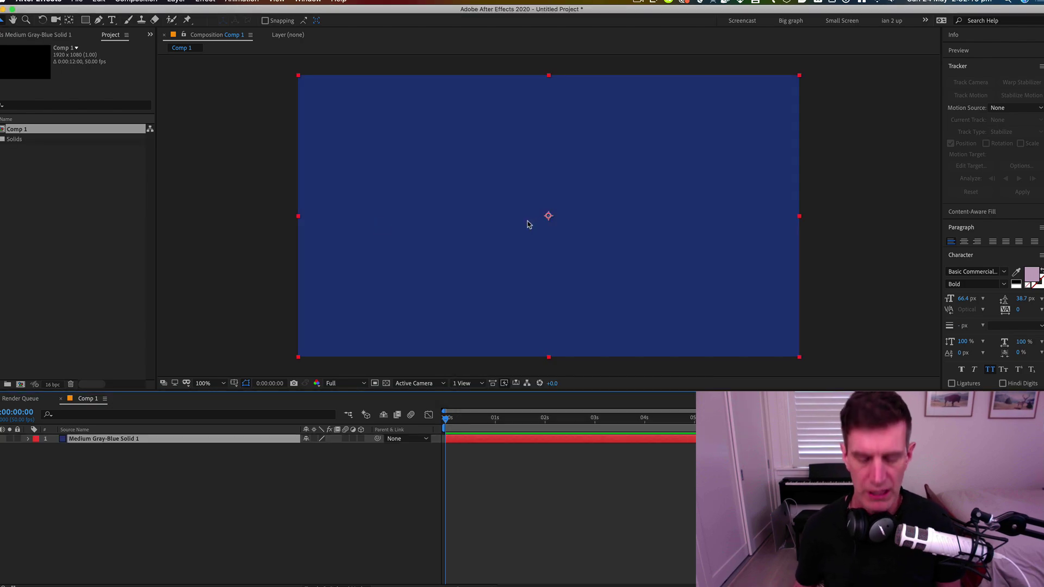
- Paste in the pink all-caps text line, nudge it into place, and duplicate its layer
key("super+v")
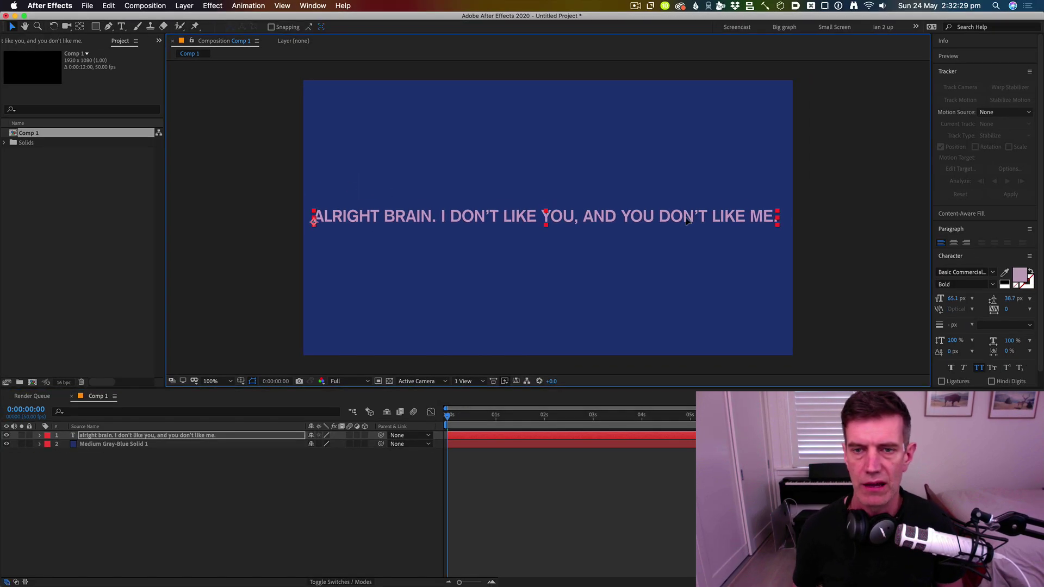
left_click_drag(686, 217, 682, 217)
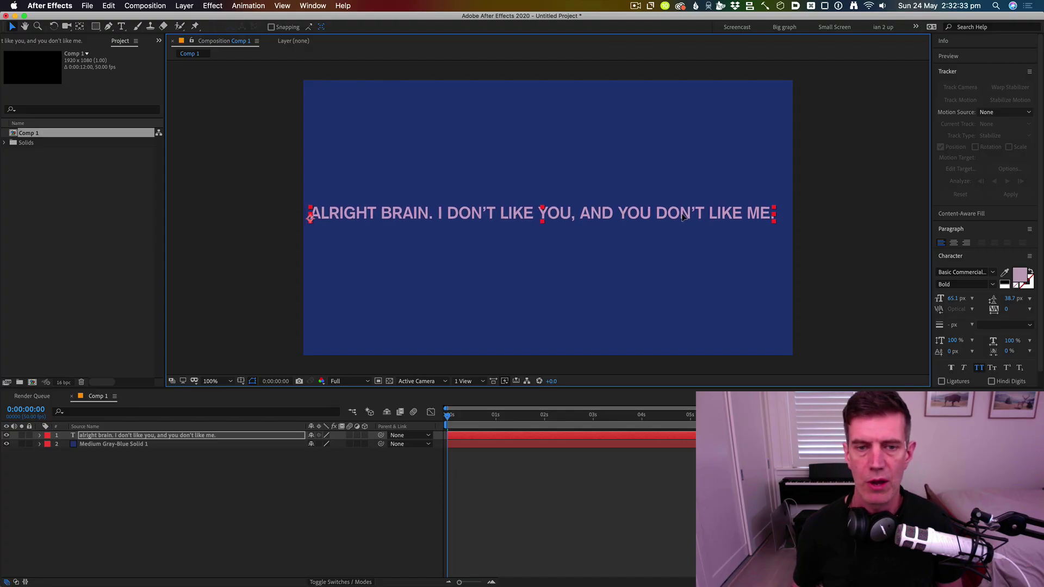
left_click(236, 435)
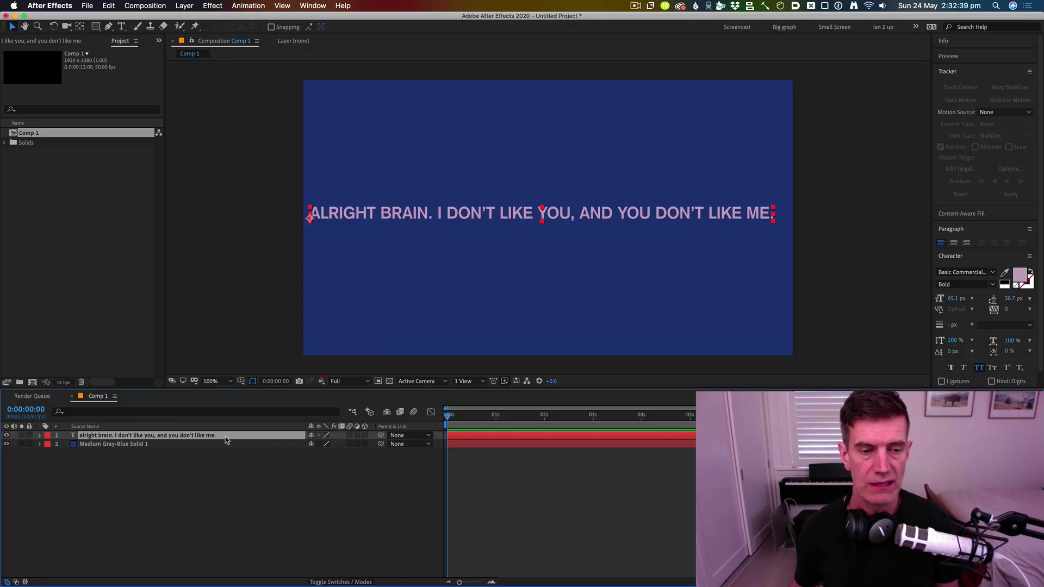
key("super+d")
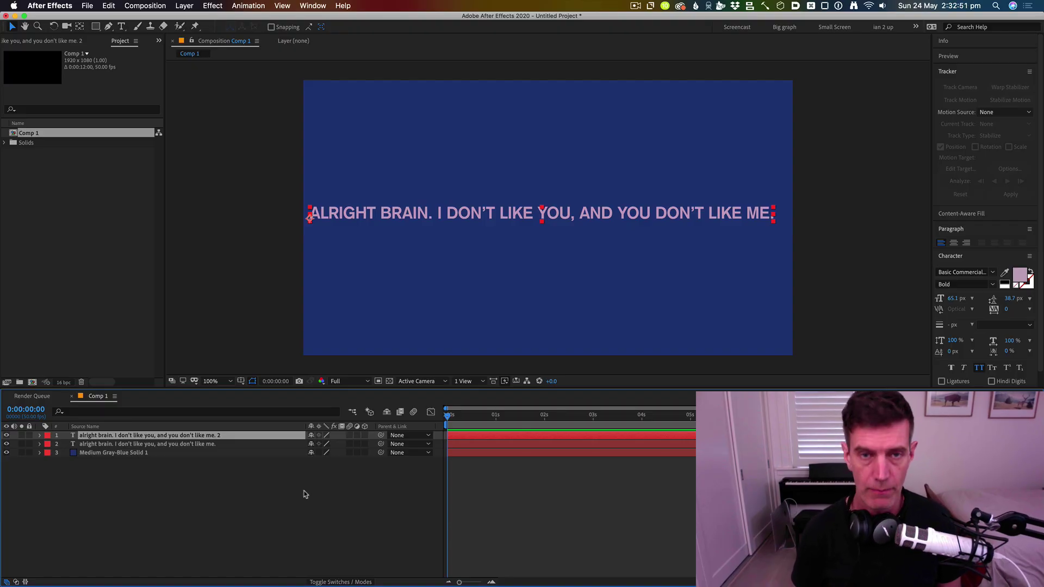
- Add 1920 to the duplicate text layer's X position so it sits just off-frame right
key("p")
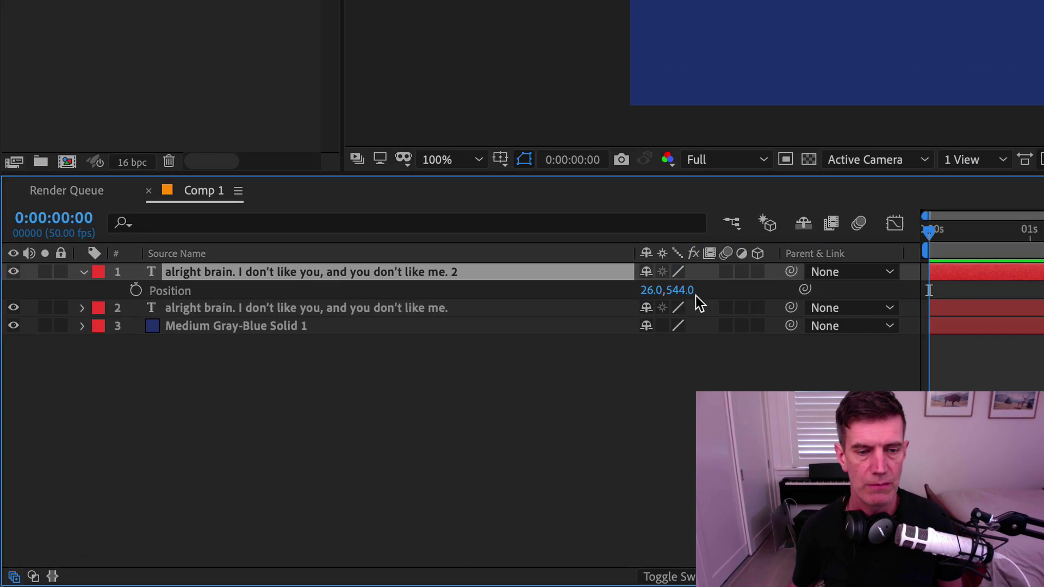
left_click(315, 444)
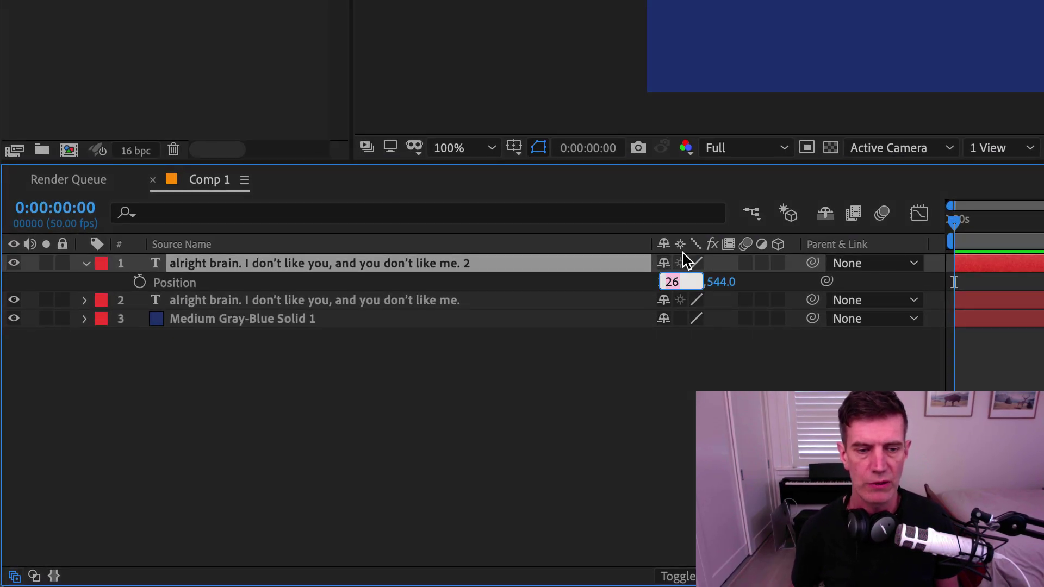
key("Right")
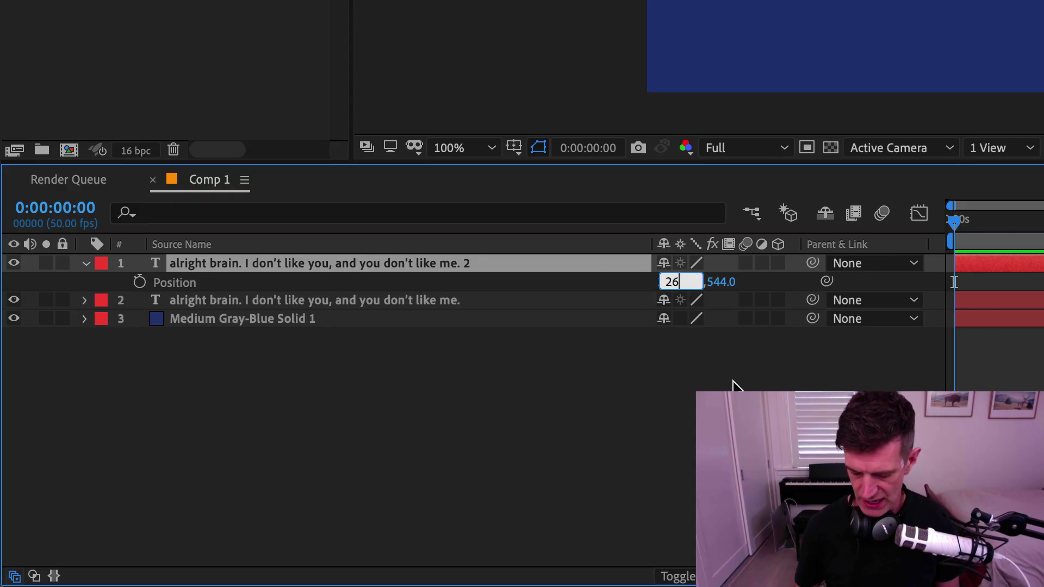
type("+1920")
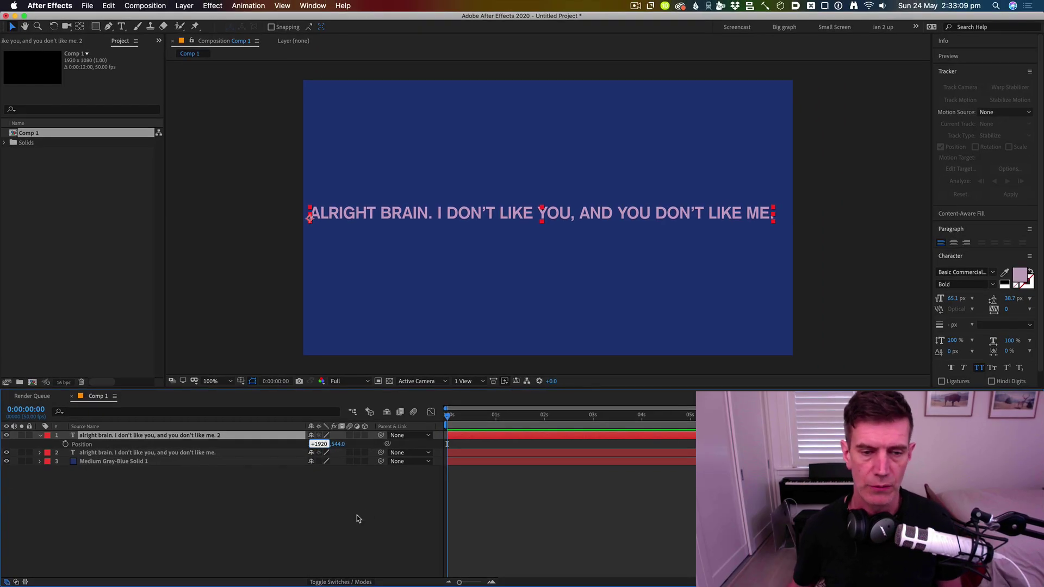
left_click(339, 530)
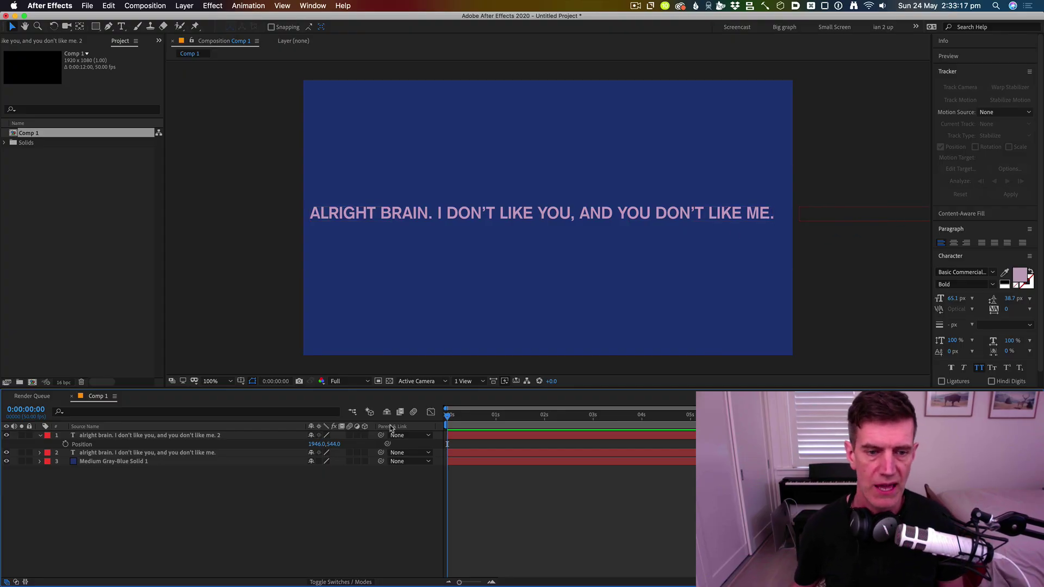
left_click(175, 455)
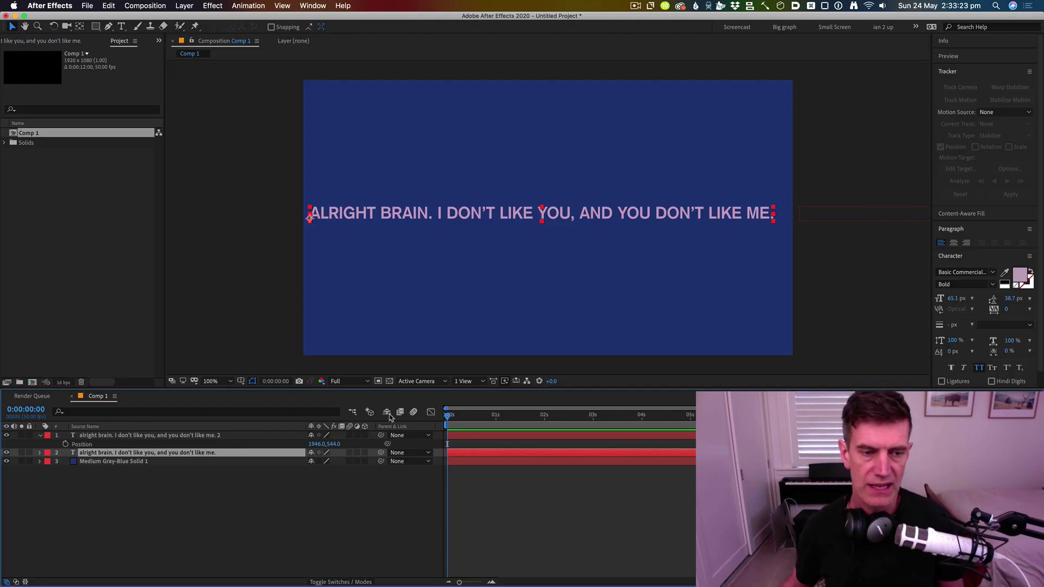
- Add a Null Object layer and move Null 1 to the top of the stack
right_click(176, 496)
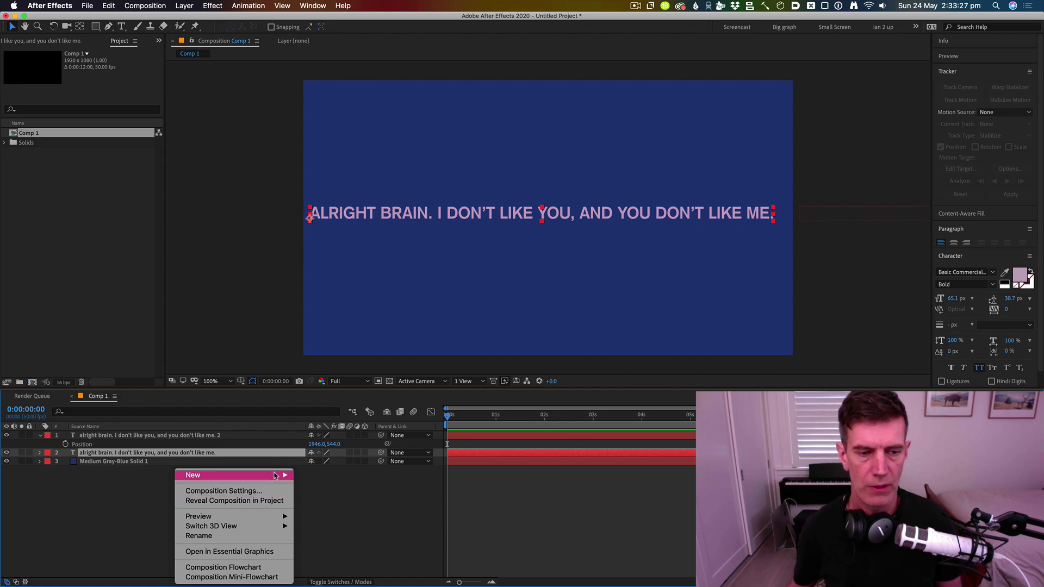
mouse_move(264, 479)
left_click(127, 514)
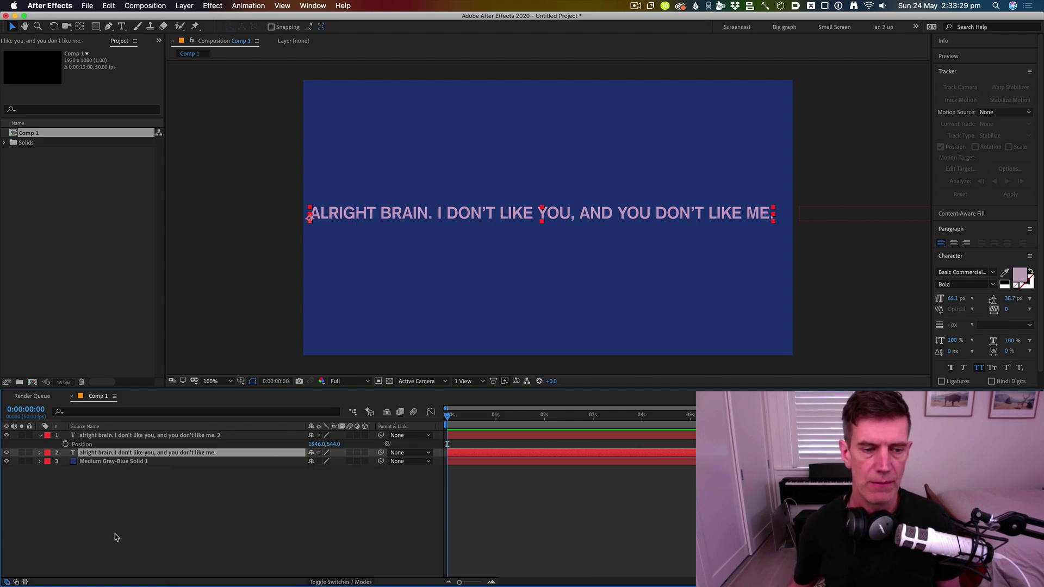
right_click(205, 497)
mouse_move(264, 474)
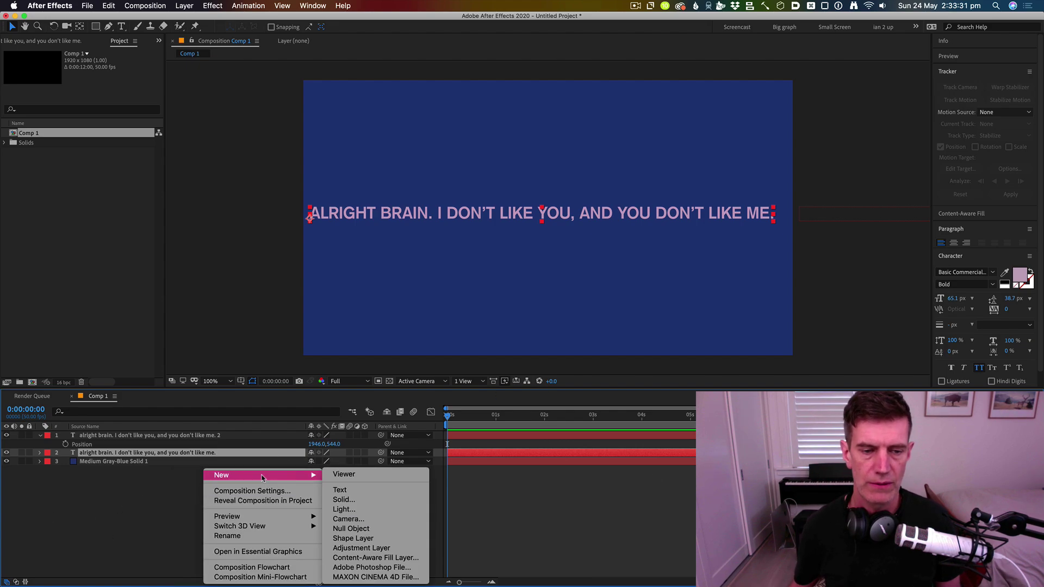
left_click(391, 529)
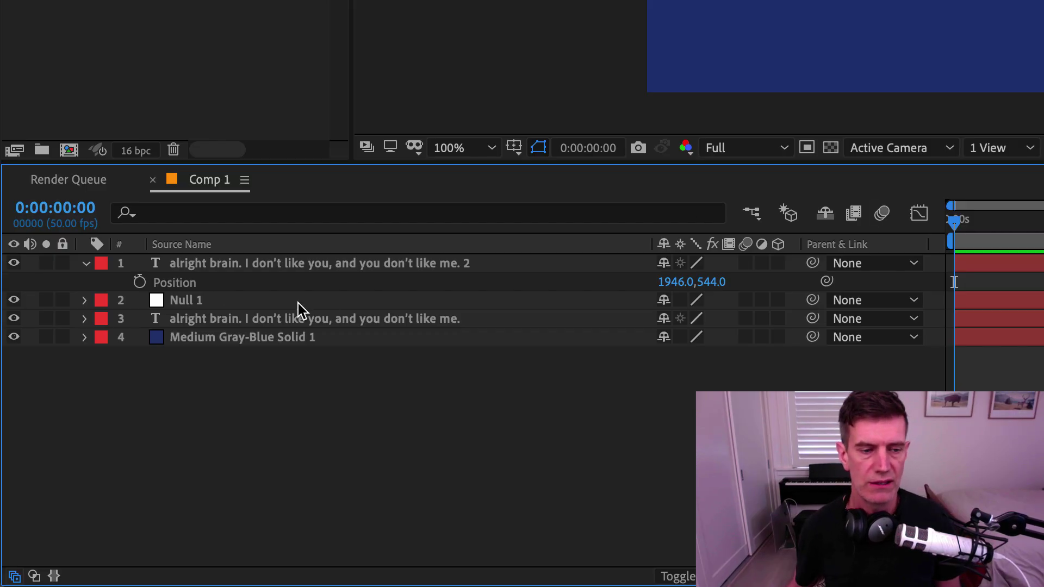
left_click_drag(200, 308, 195, 260)
- Parent both text layers to Null 1
left_click(418, 286)
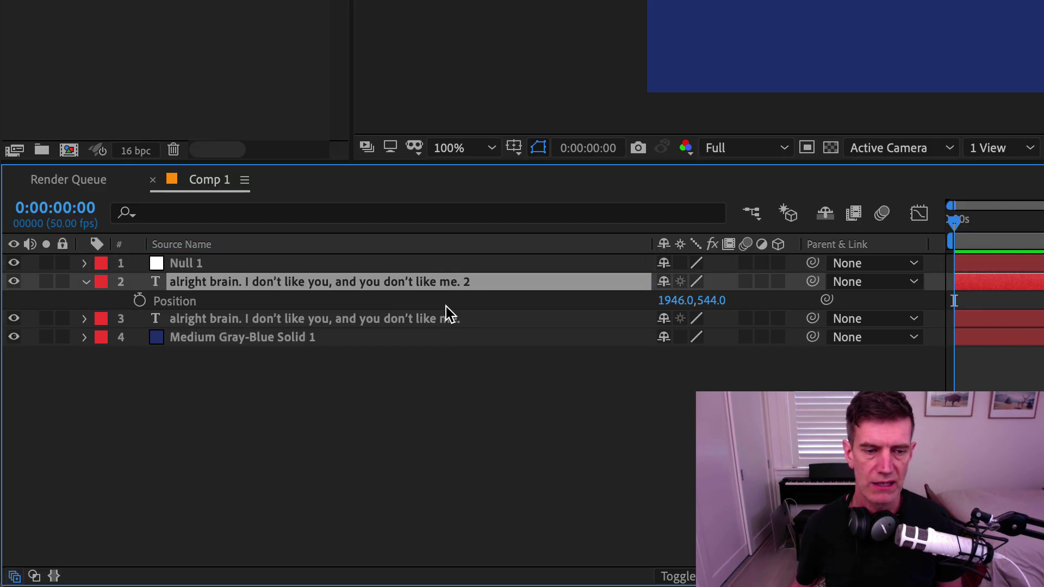
left_click(498, 313, "shift")
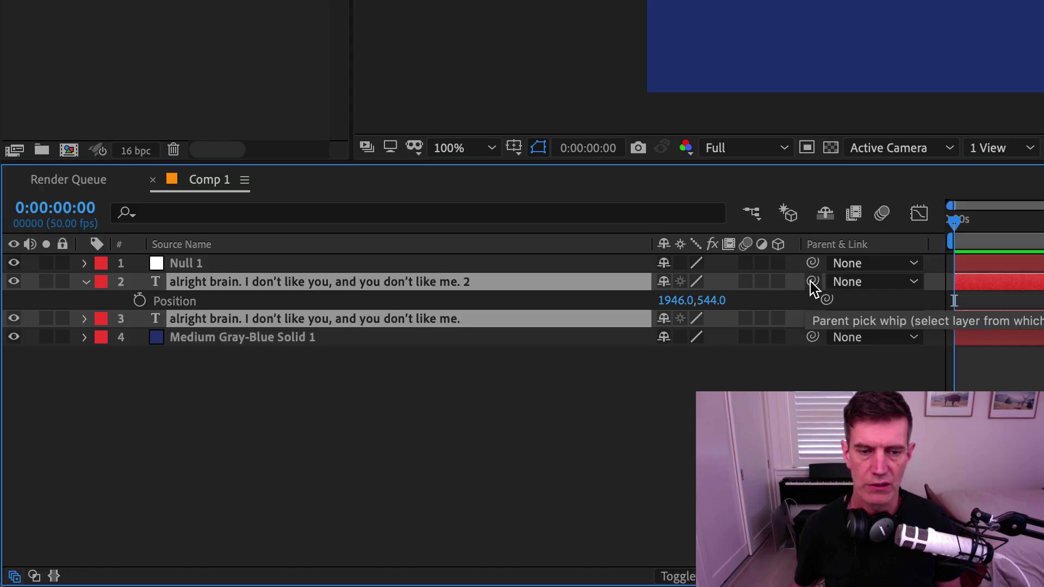
left_click(876, 282)
left_click(919, 342)
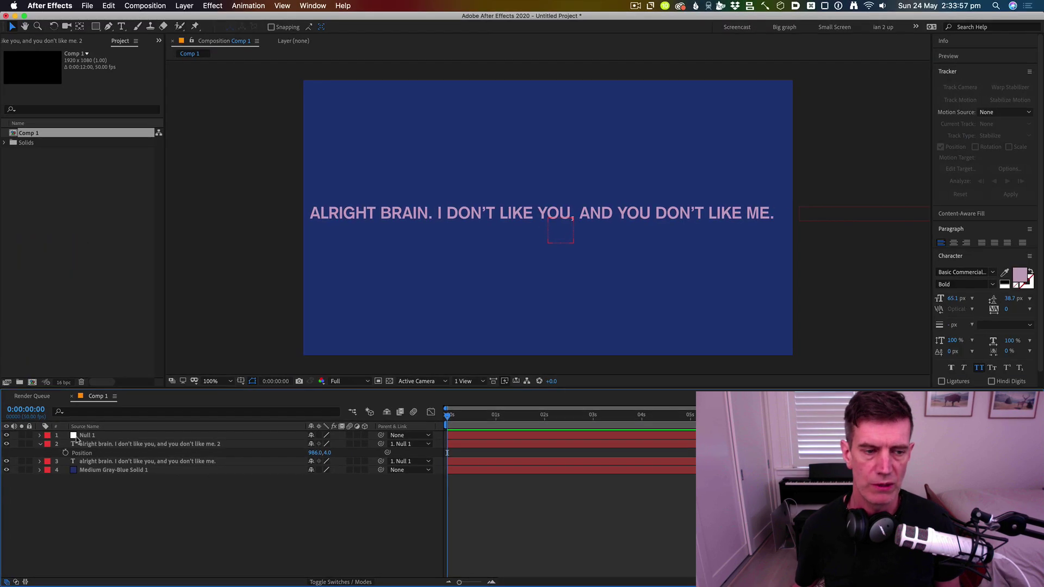
left_click(186, 263)
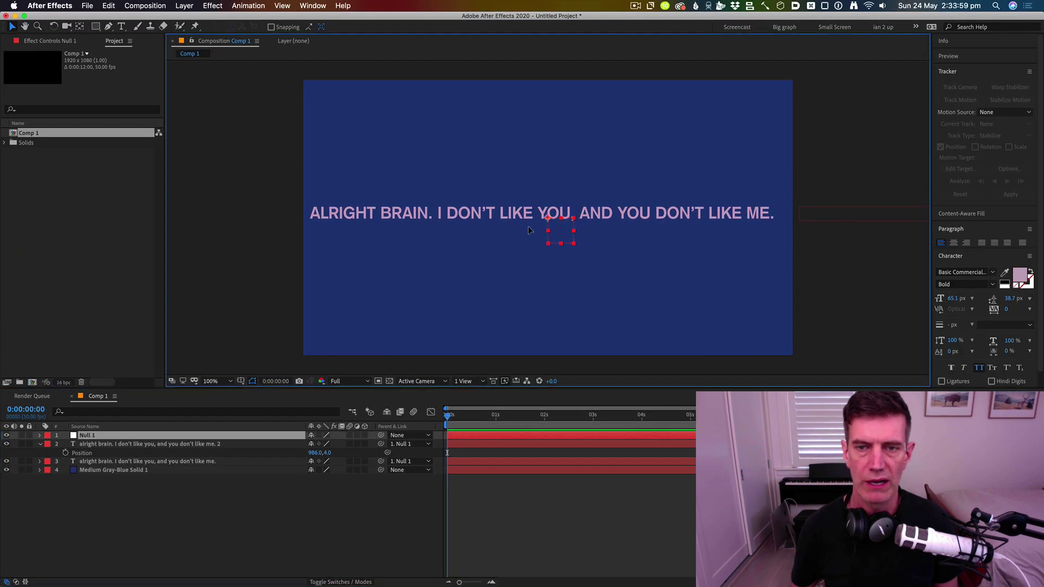
- Confirm the text follows Null 1, then keyframe its starting Position at 960,540
left_click_drag(560, 230, 404, 213)
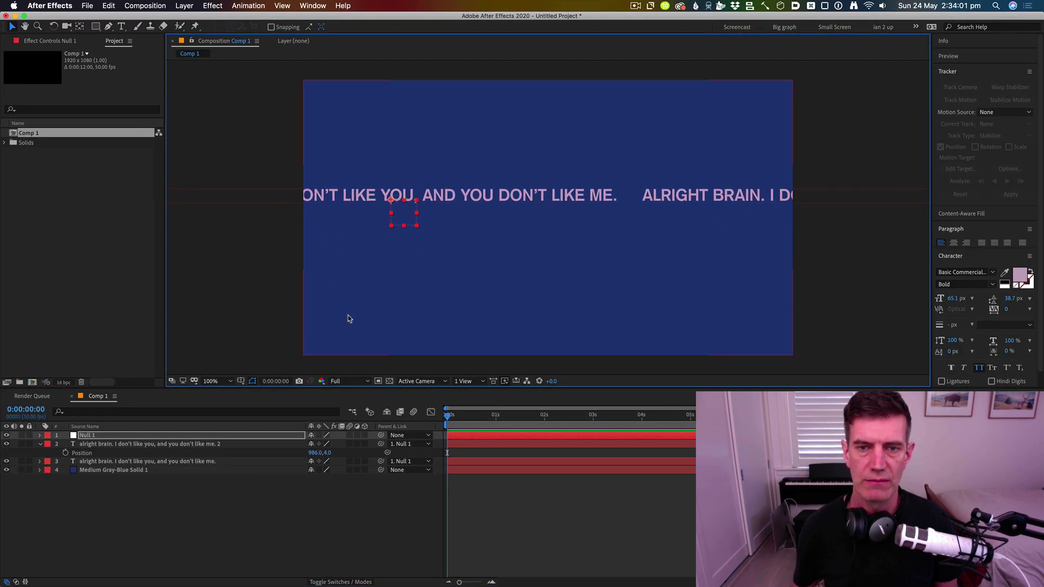
key("super+z")
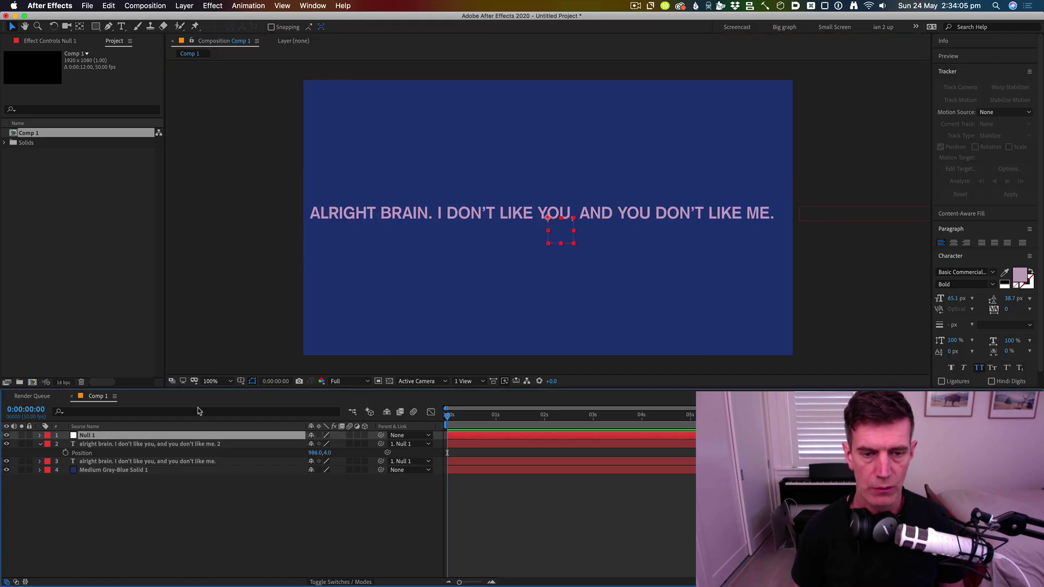
key("p")
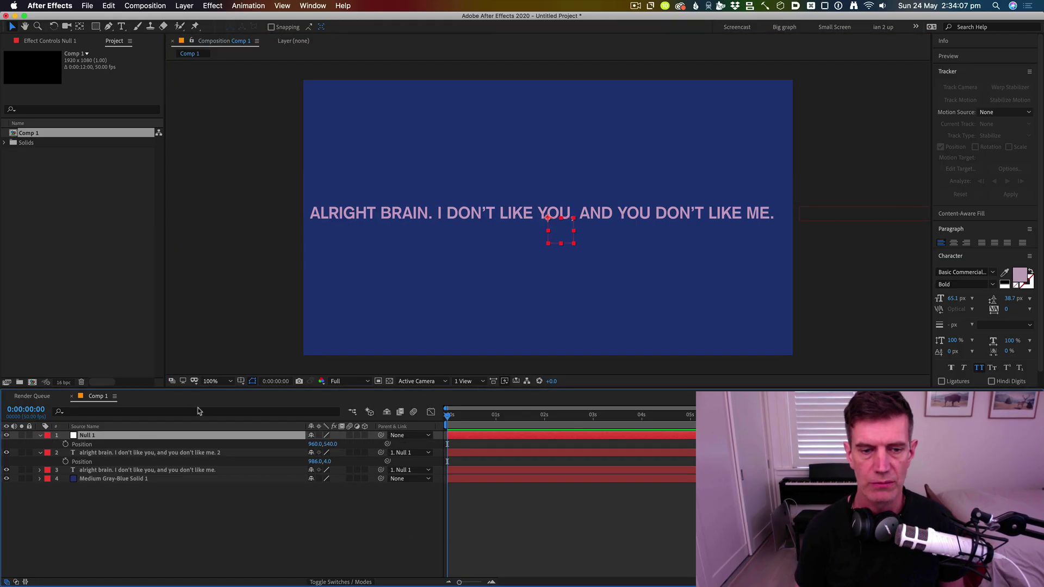
left_click(66, 444)
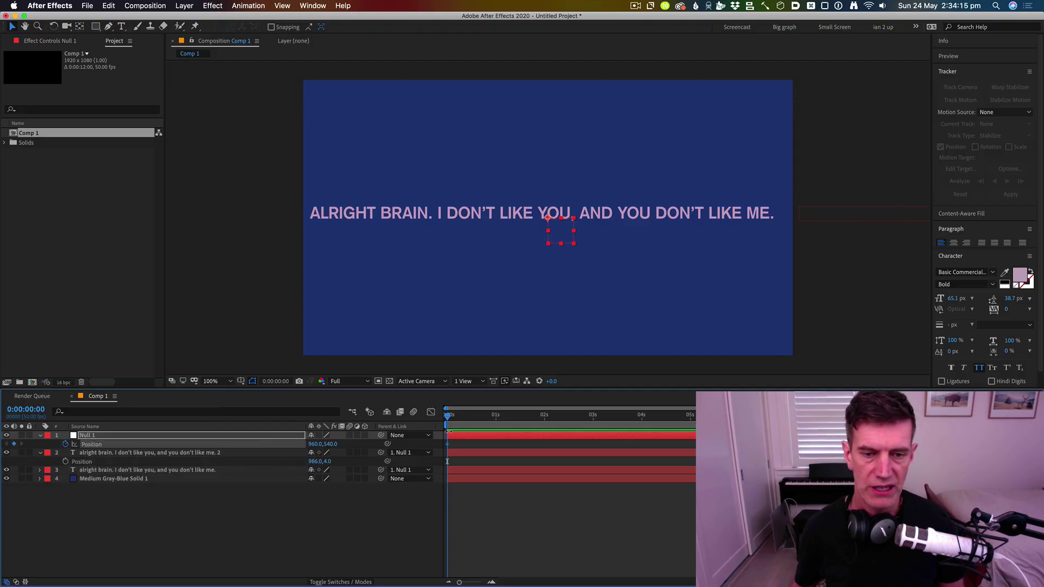
- At 4 seconds set Null 1's Position to -960,540, then scrub to check the slide
left_click(641, 422)
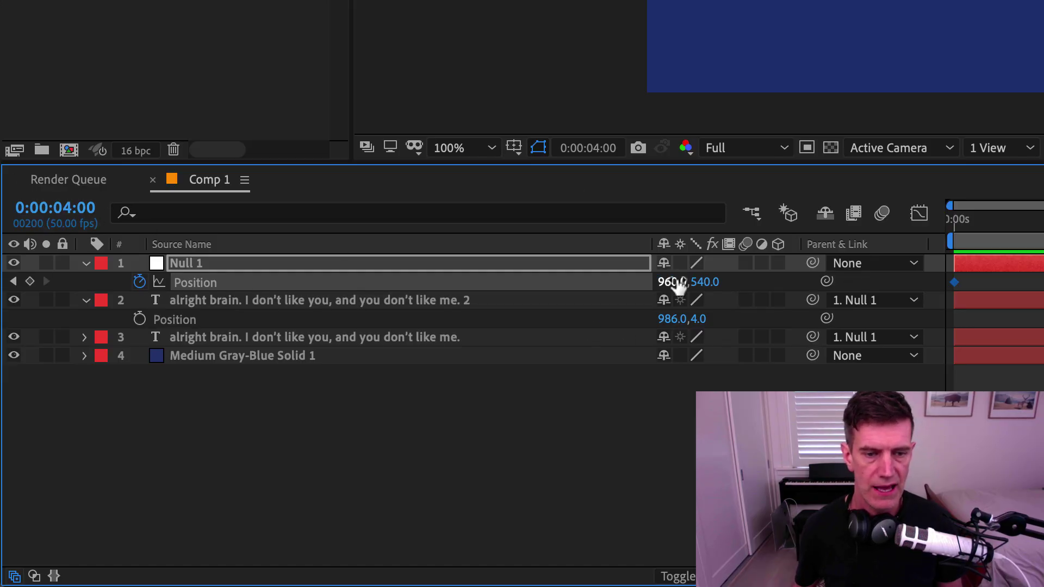
left_click(670, 283)
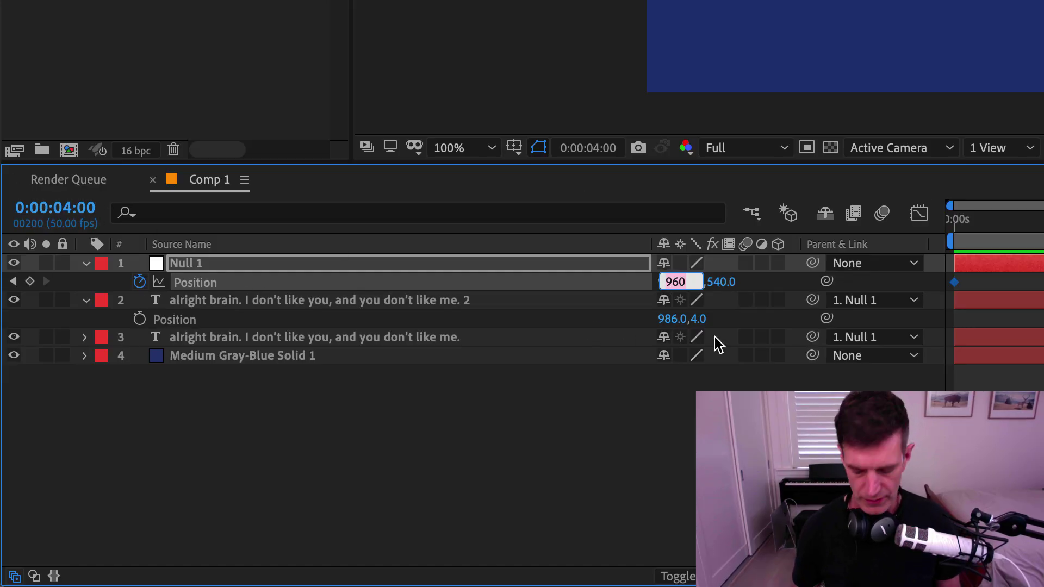
key("Right")
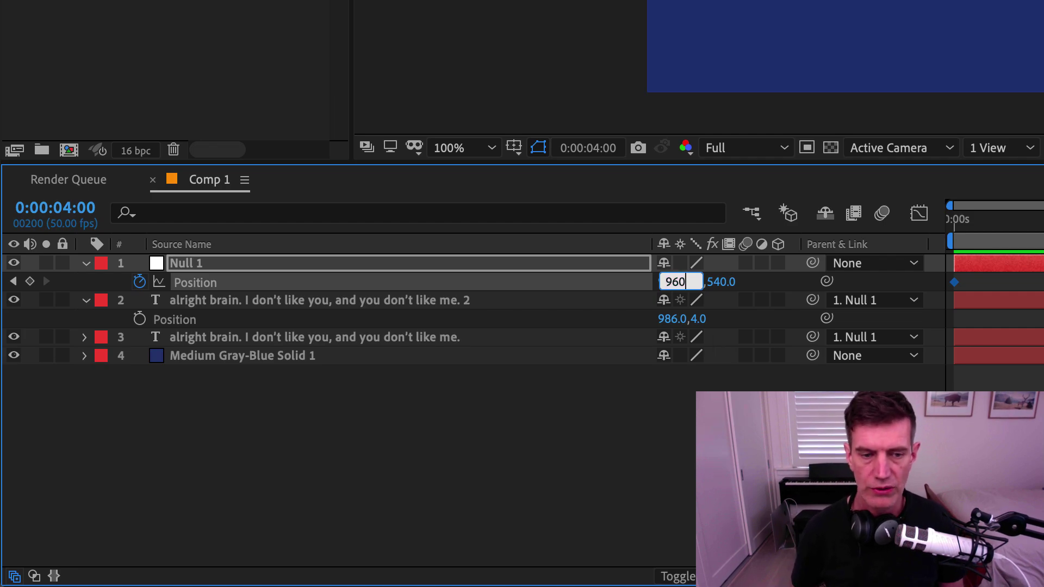
type("-1920")
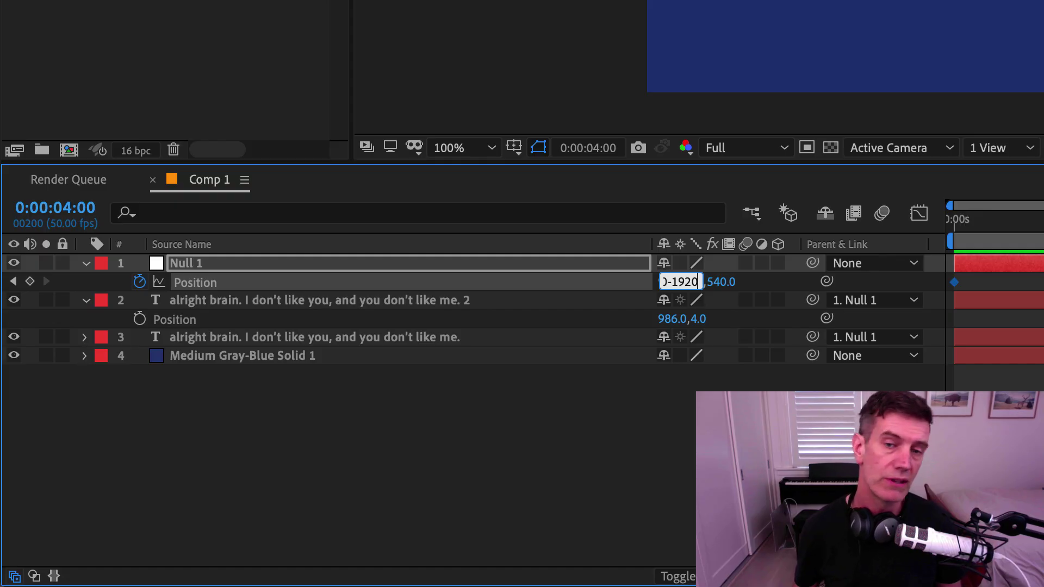
key("Return")
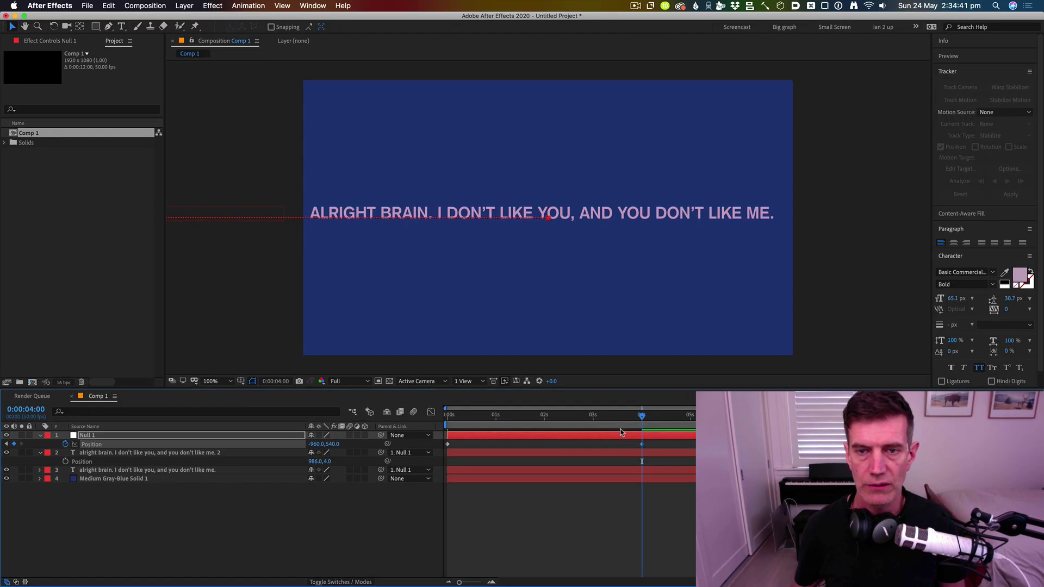
left_click_drag(456, 416, 640, 430)
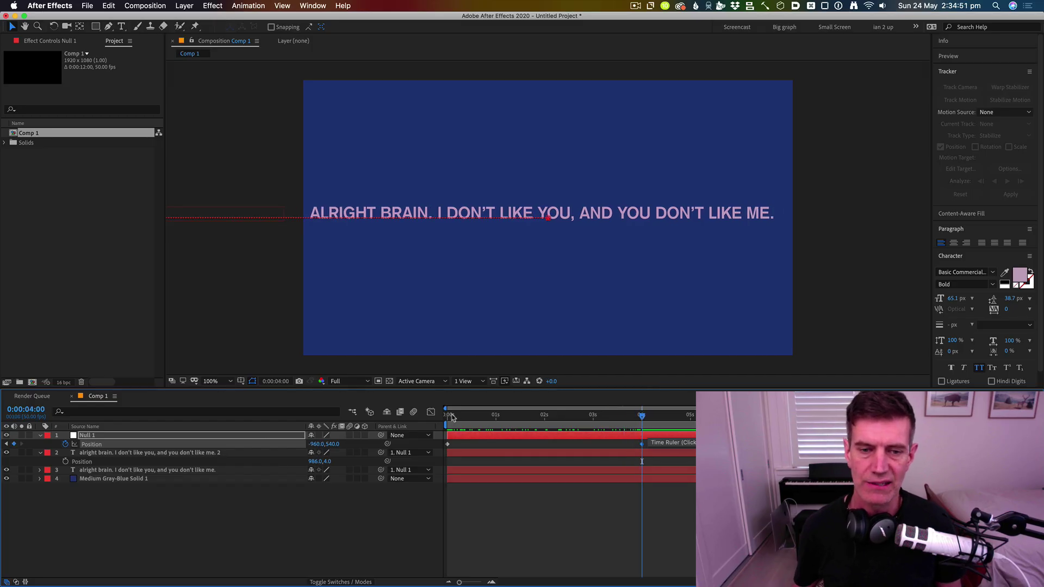
left_click_drag(451, 417, 442, 417)
left_click(642, 416)
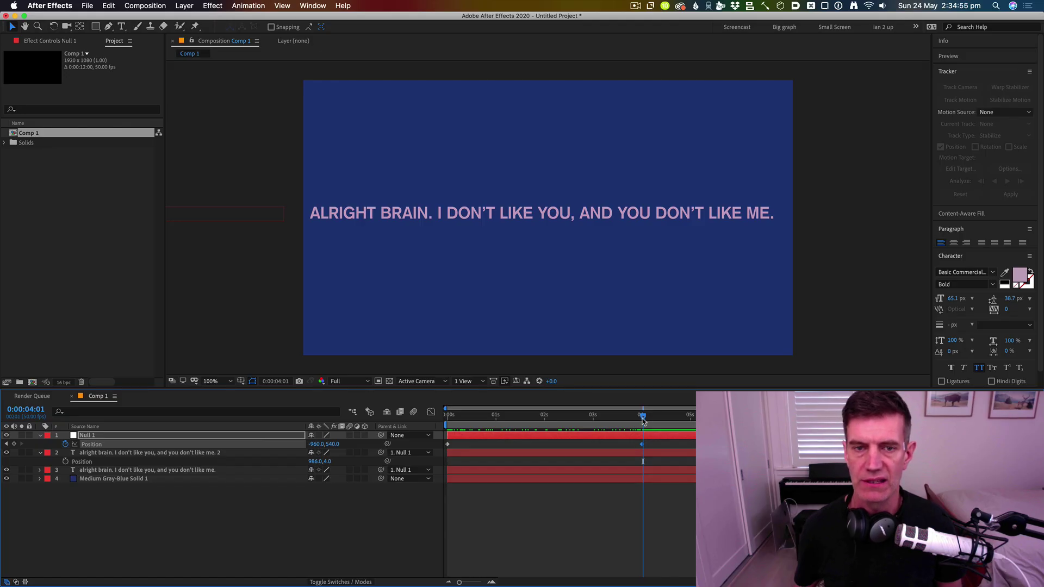
left_click(641, 416)
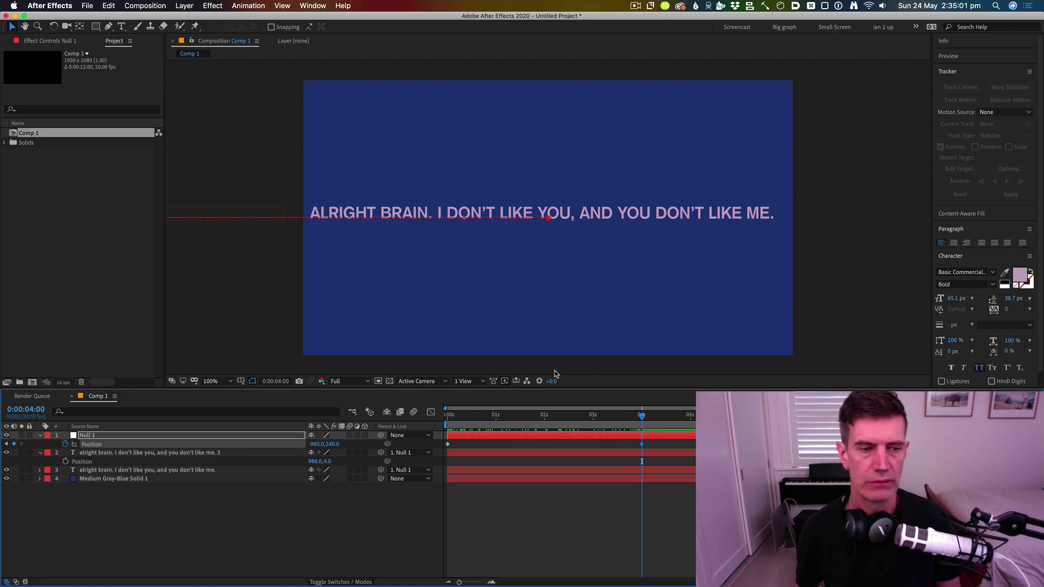
- Pre-compose Null 1 and both text layers into a new comp named 'scrolling text'
left_click(105, 436)
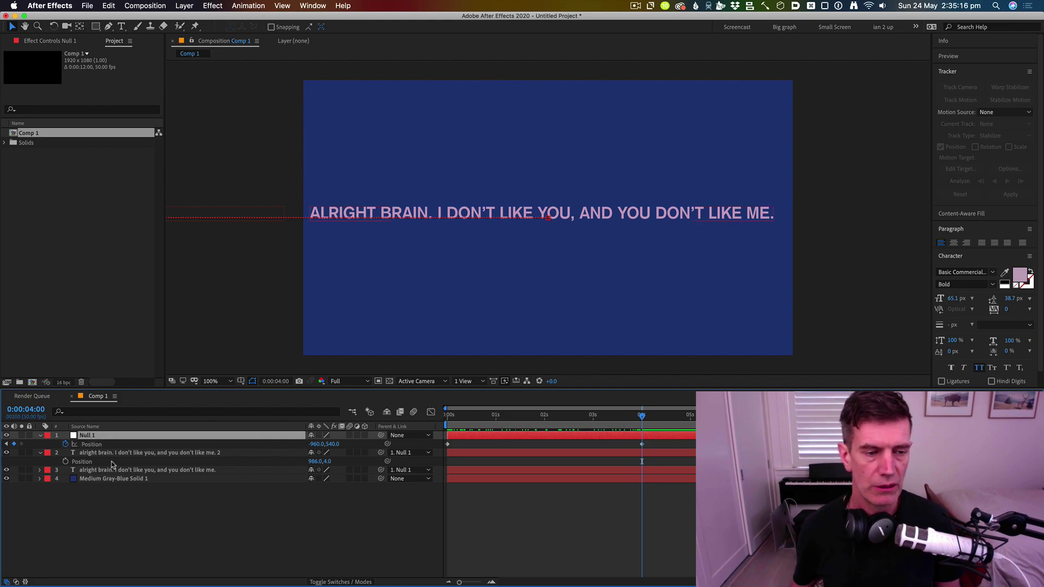
left_click(132, 470, "shift")
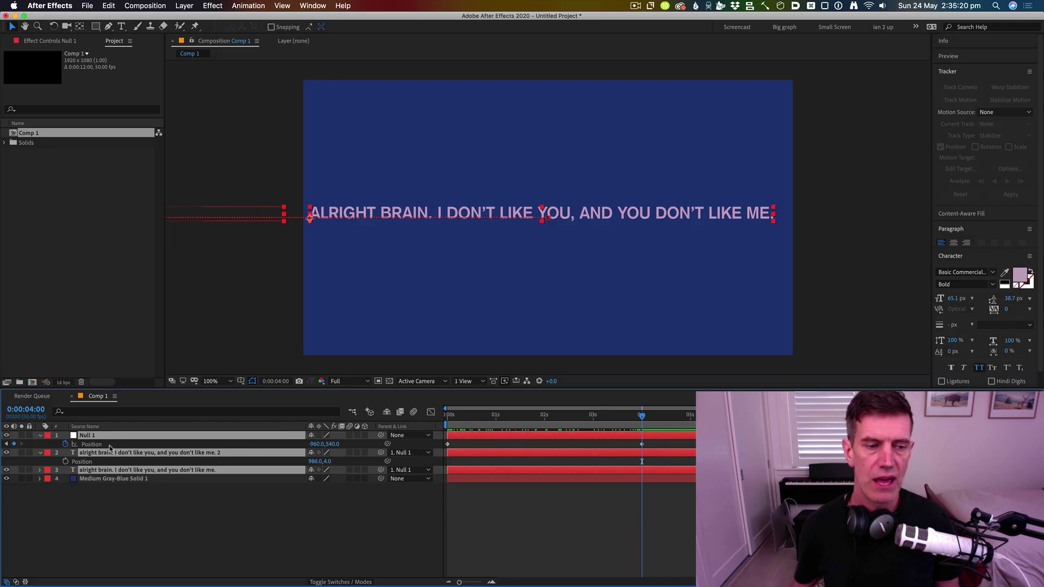
right_click(175, 454)
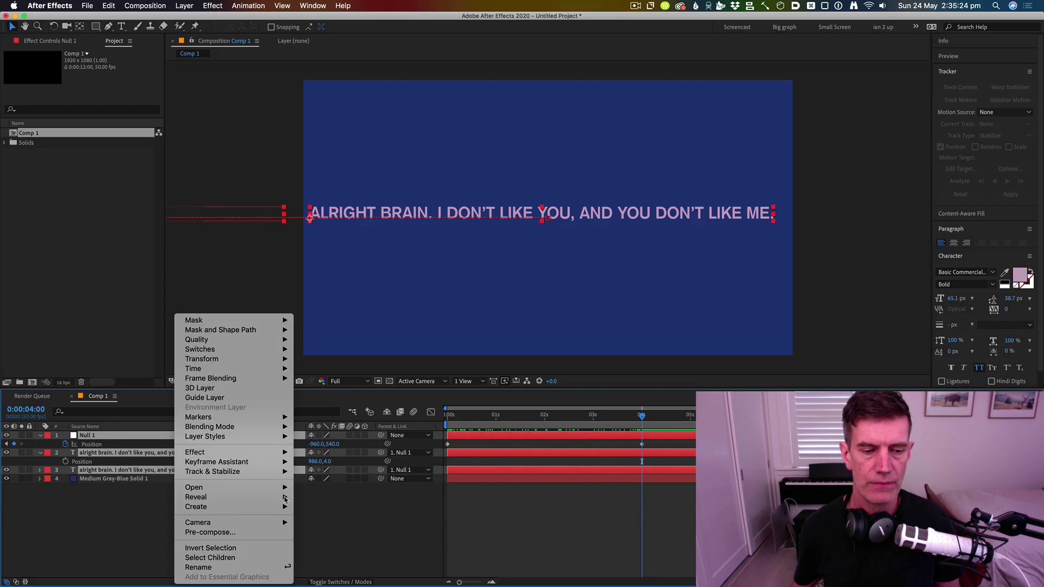
left_click(247, 532)
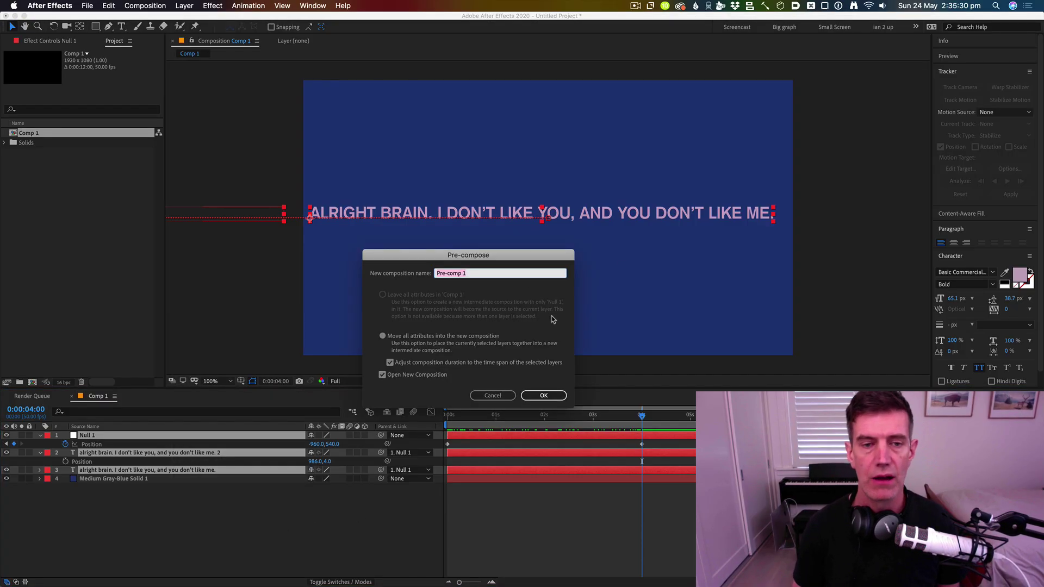
type("scrol")
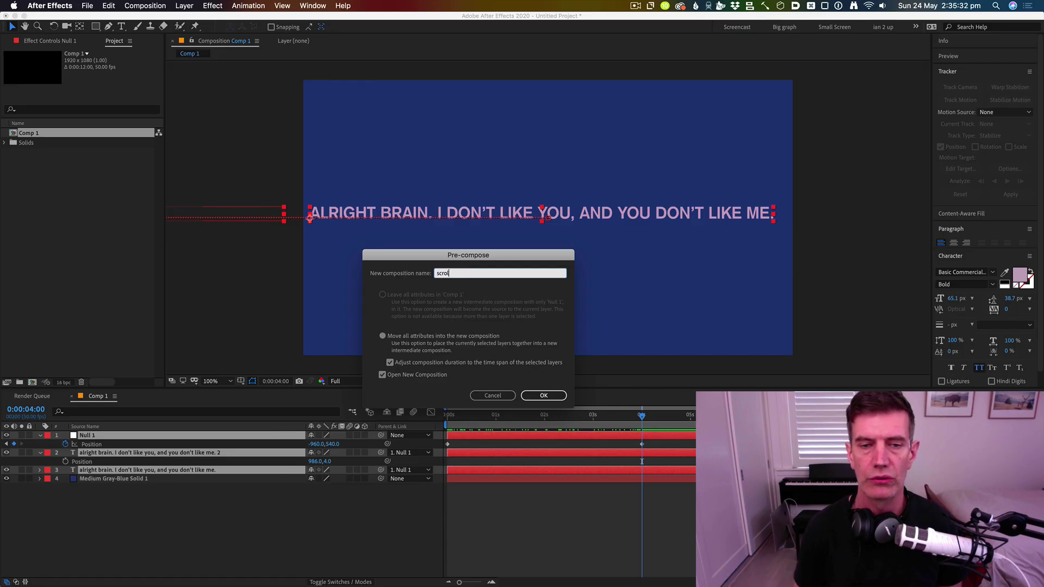
type("ling text")
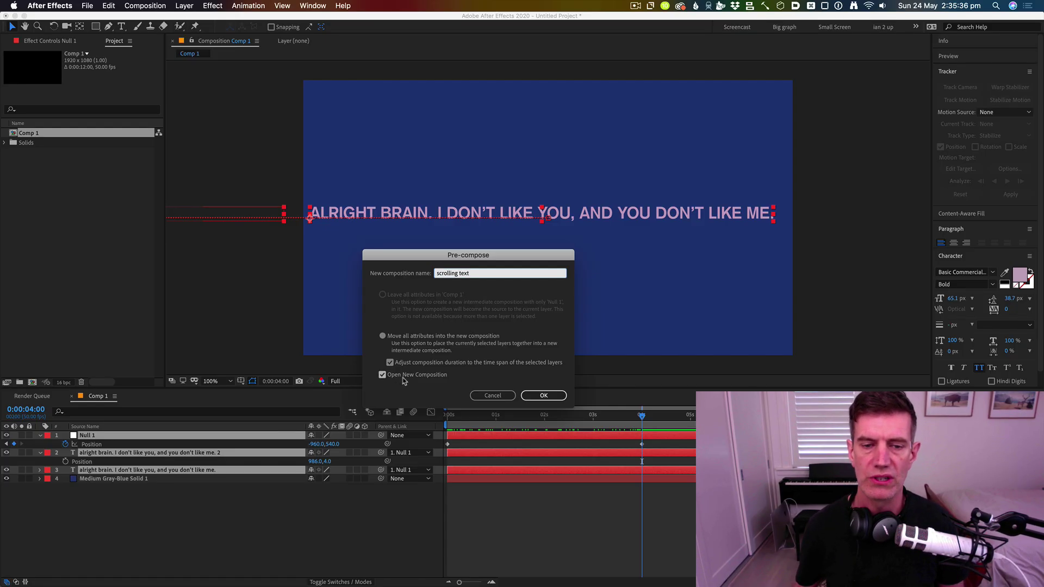
left_click(545, 396)
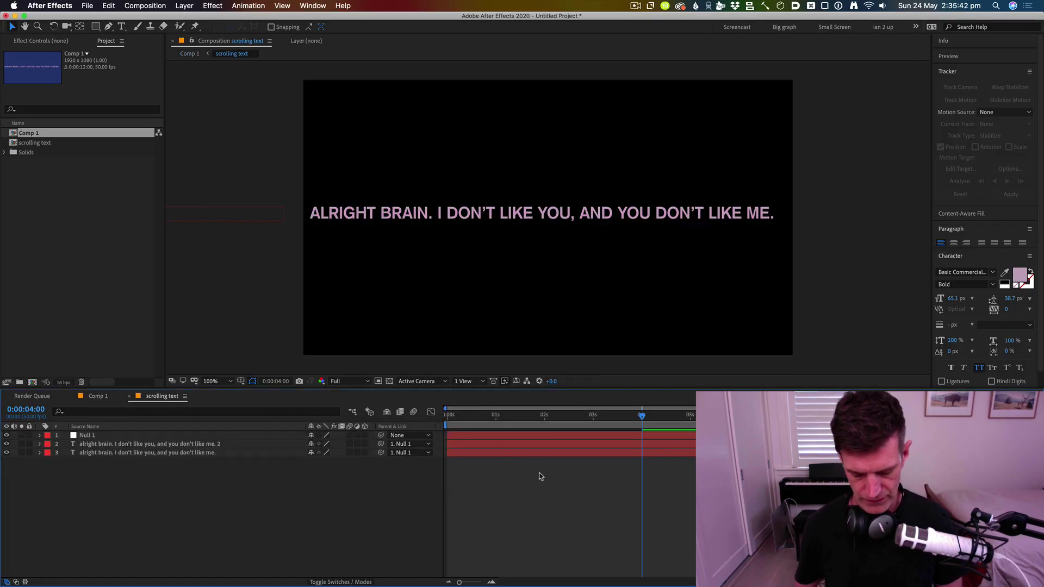
- End the work area at 4 seconds, trim the comp to it, and preview the scroll
key("p")
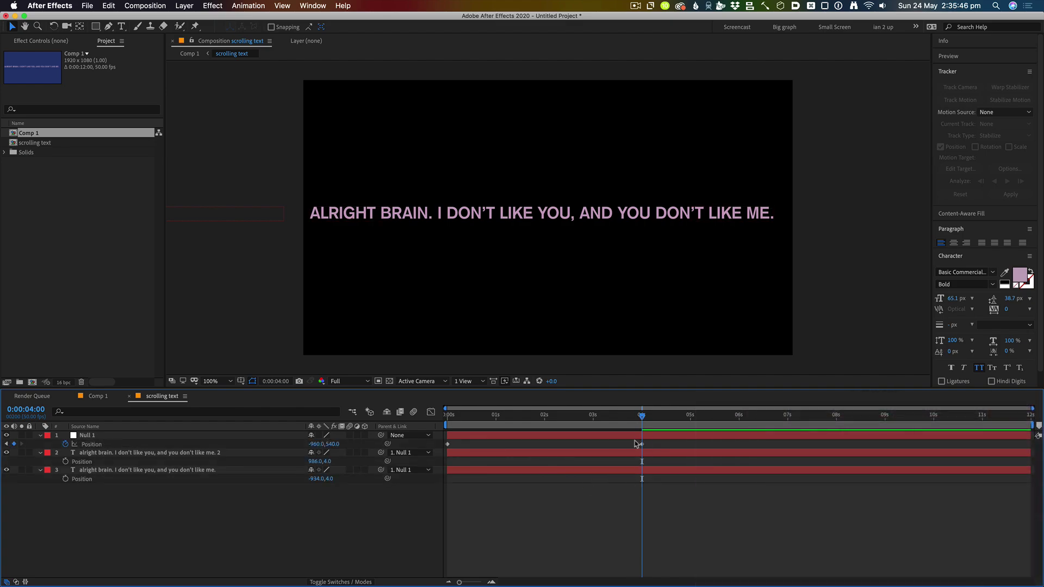
left_click(641, 444)
key("n")
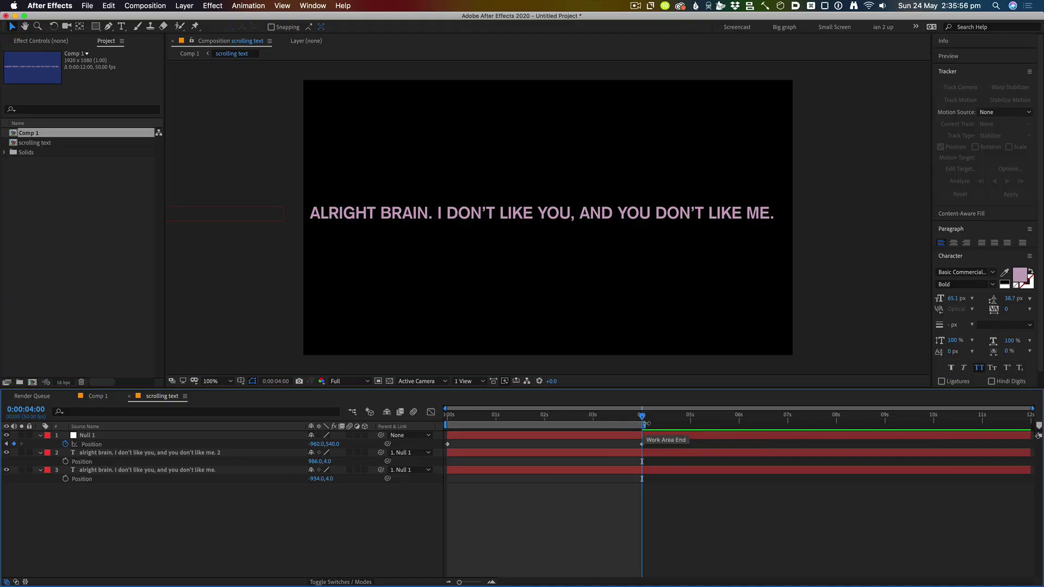
right_click(563, 425)
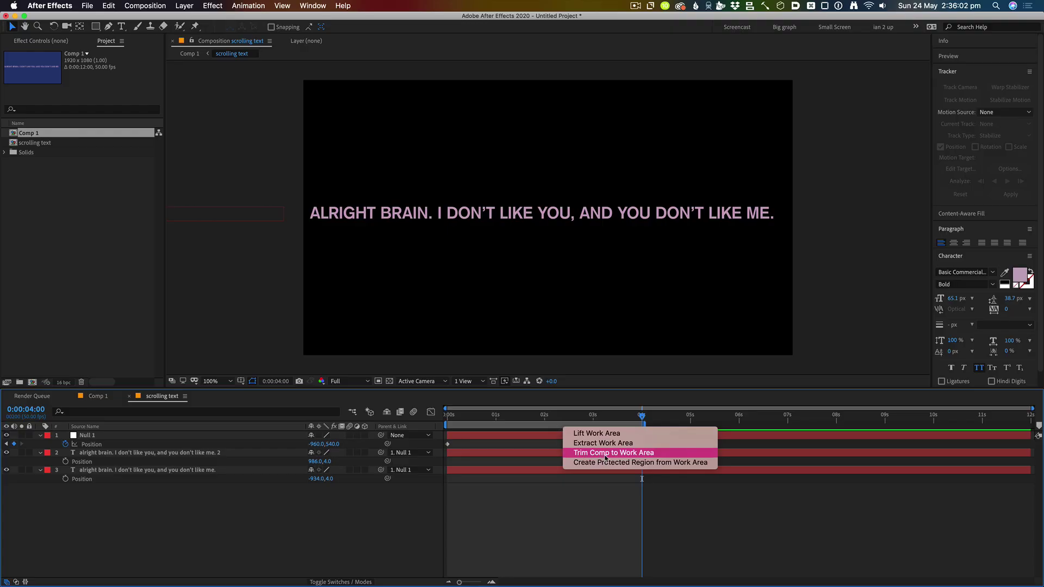
left_click(605, 454)
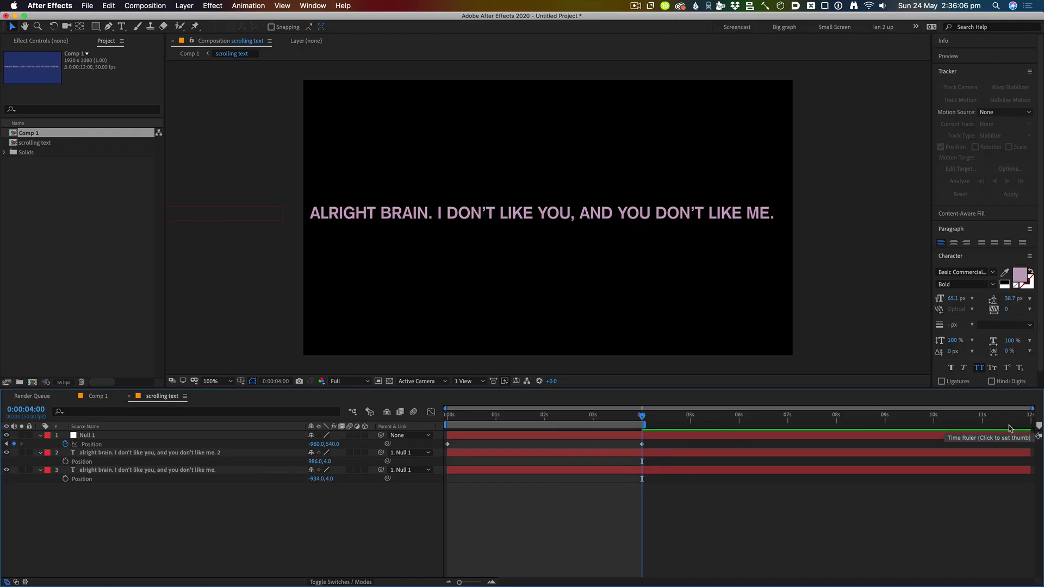
right_click(581, 427)
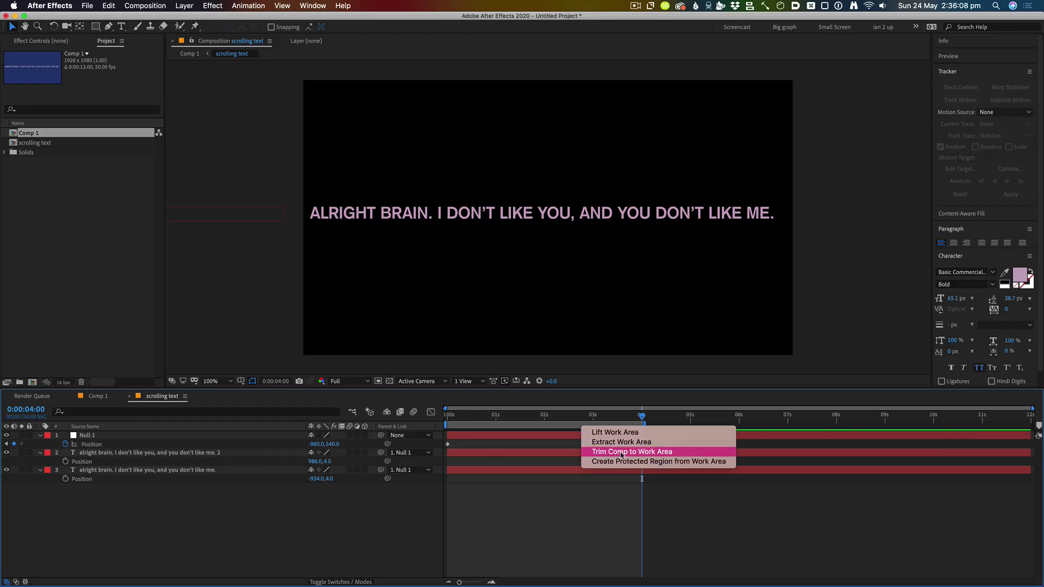
left_click(625, 454)
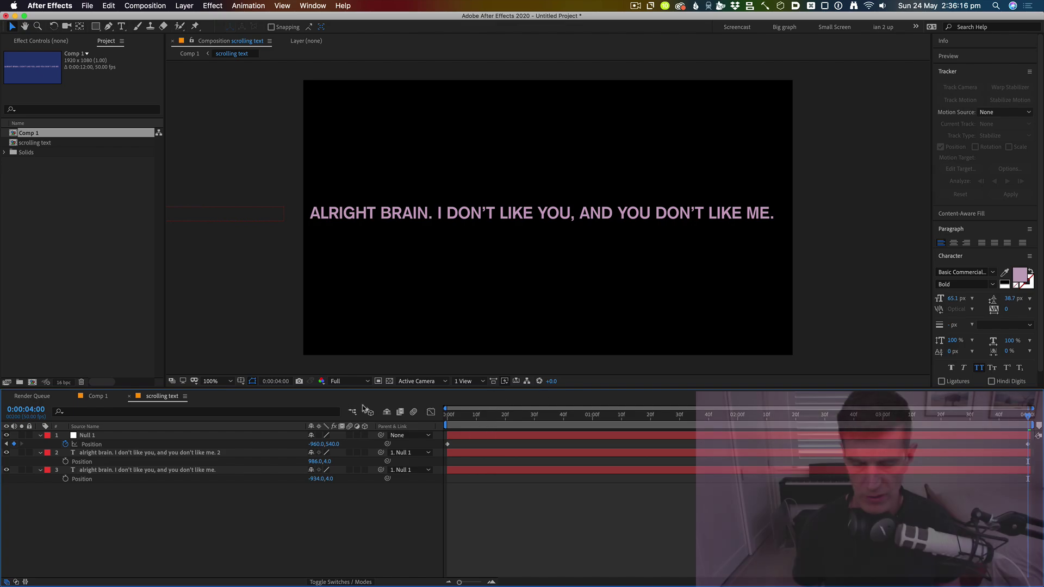
key("space")
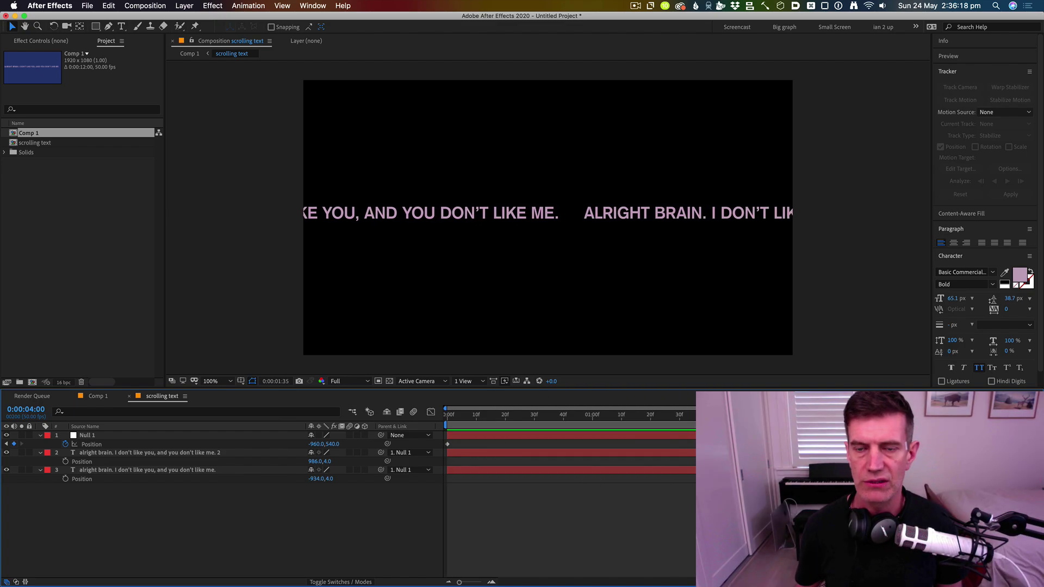
key("space")
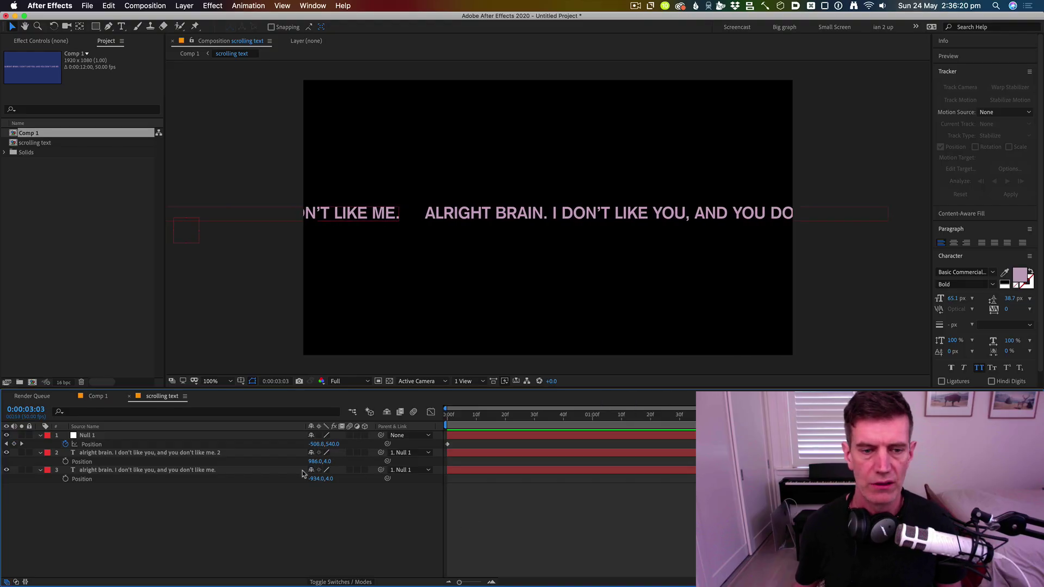
- In Comp 1, enable time remapping on the scrolling text layer
left_click(98, 400)
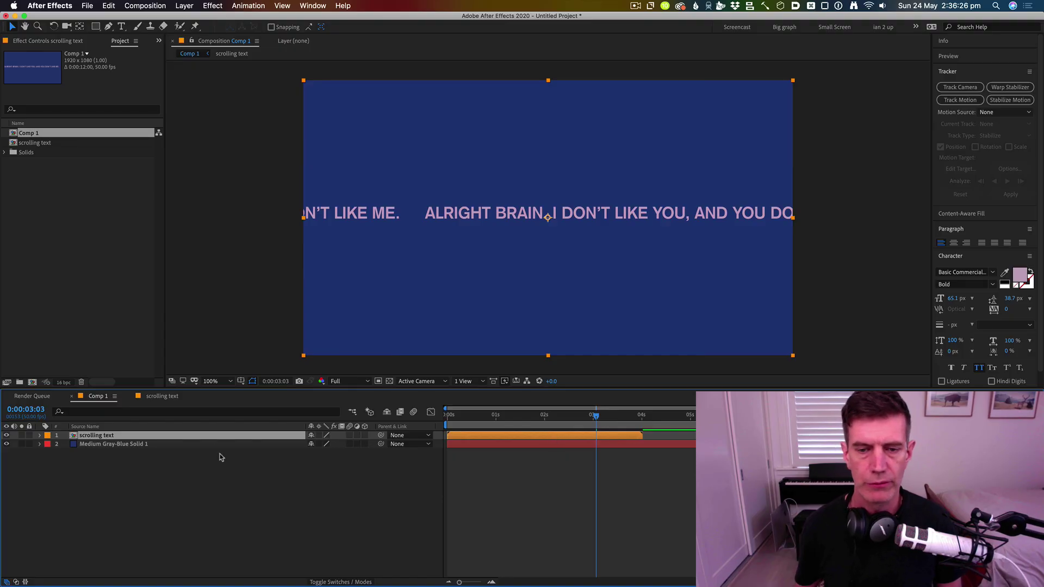
right_click(176, 439)
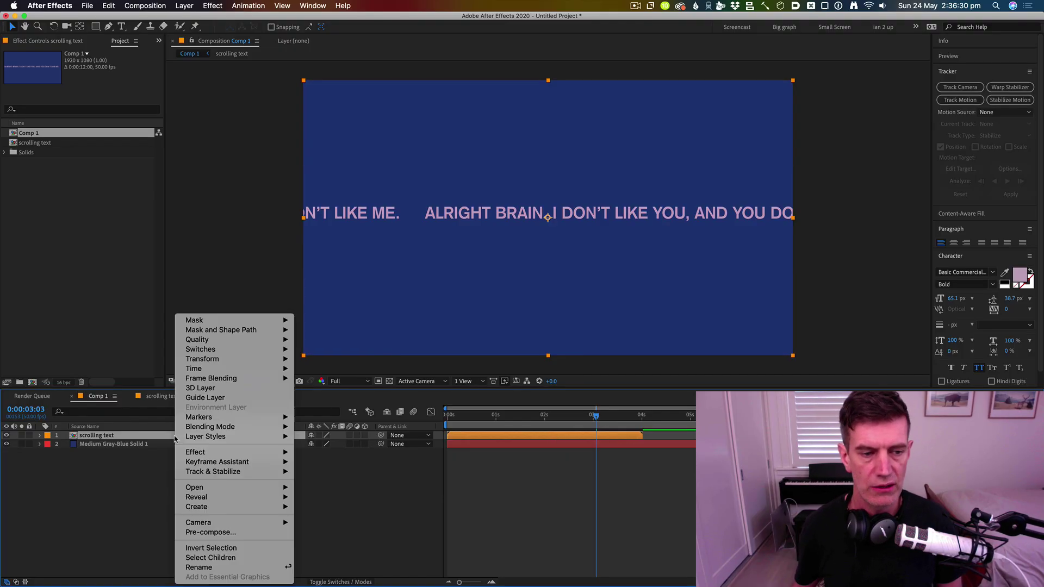
mouse_move(231, 369)
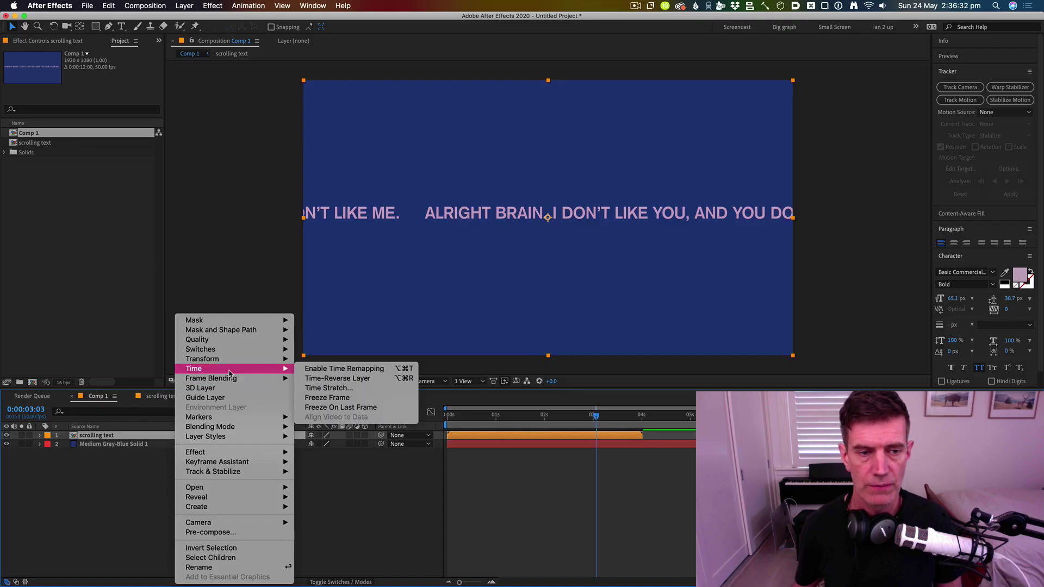
left_click(373, 370)
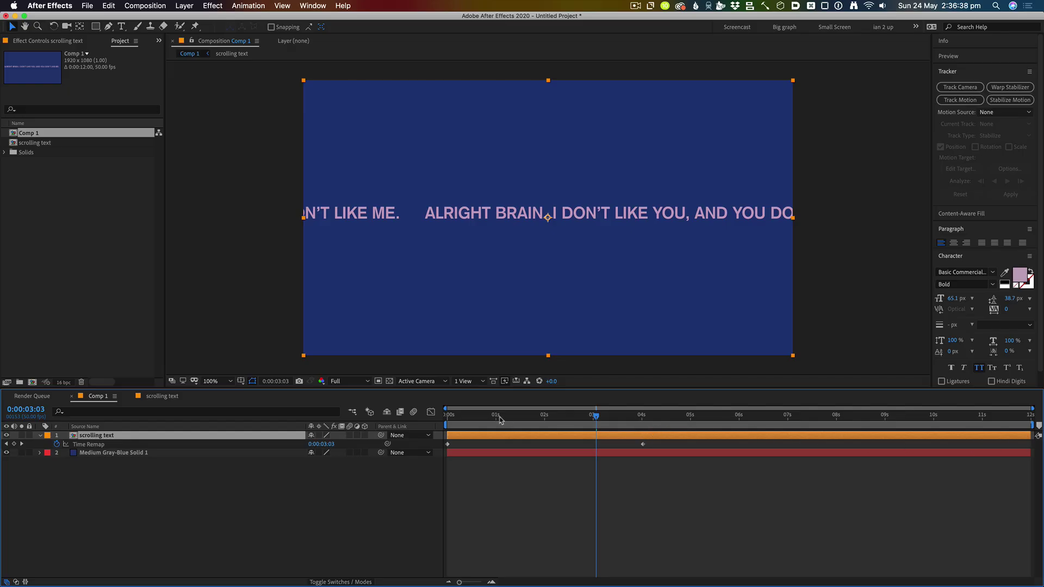
left_click_drag(500, 419, 654, 419)
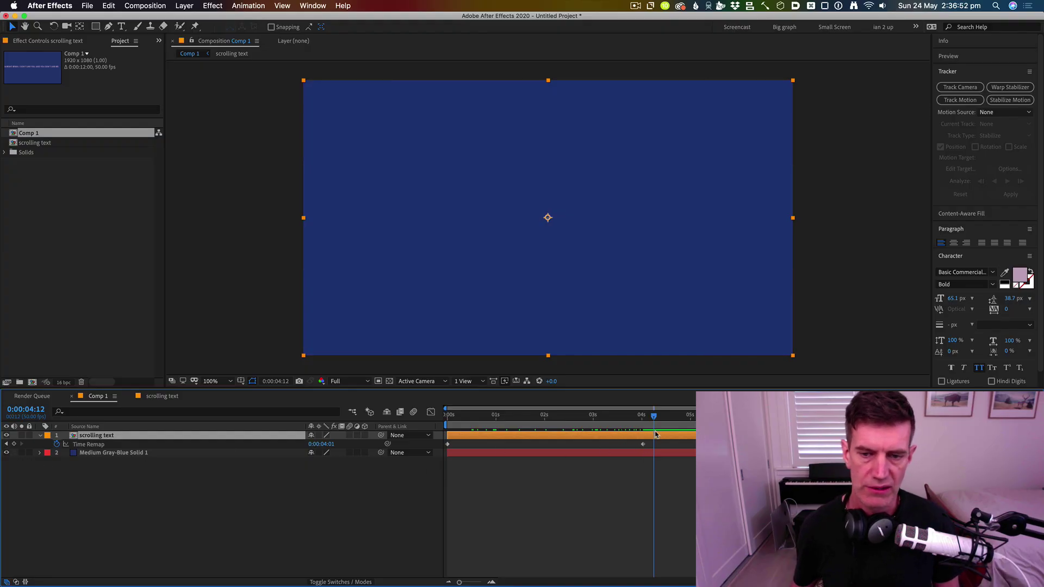
left_click(6, 445)
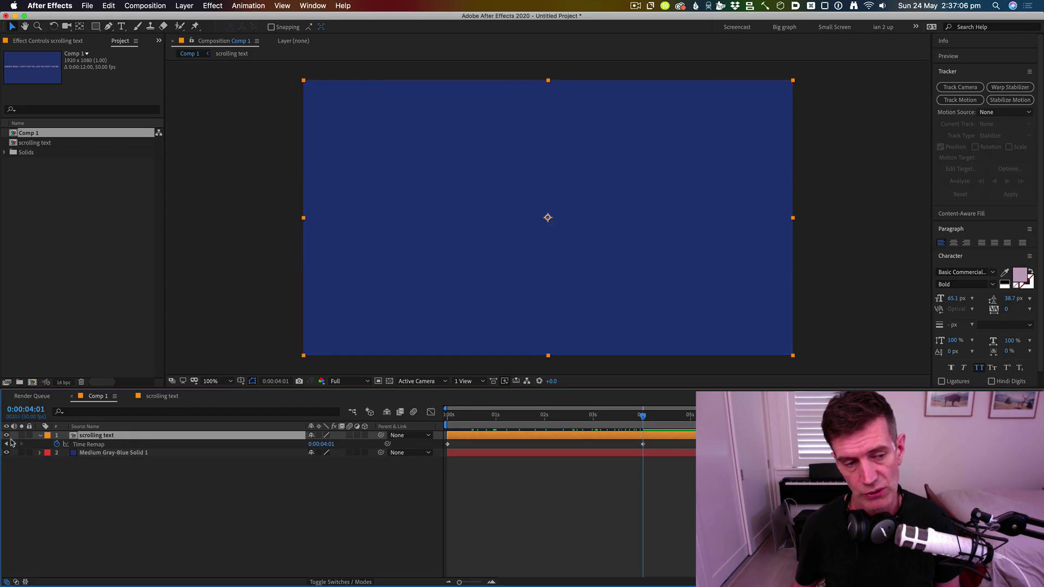
- Add a loopOut() expression to the scrolling text layer's Time Remap property
left_click(57, 445, "alt")
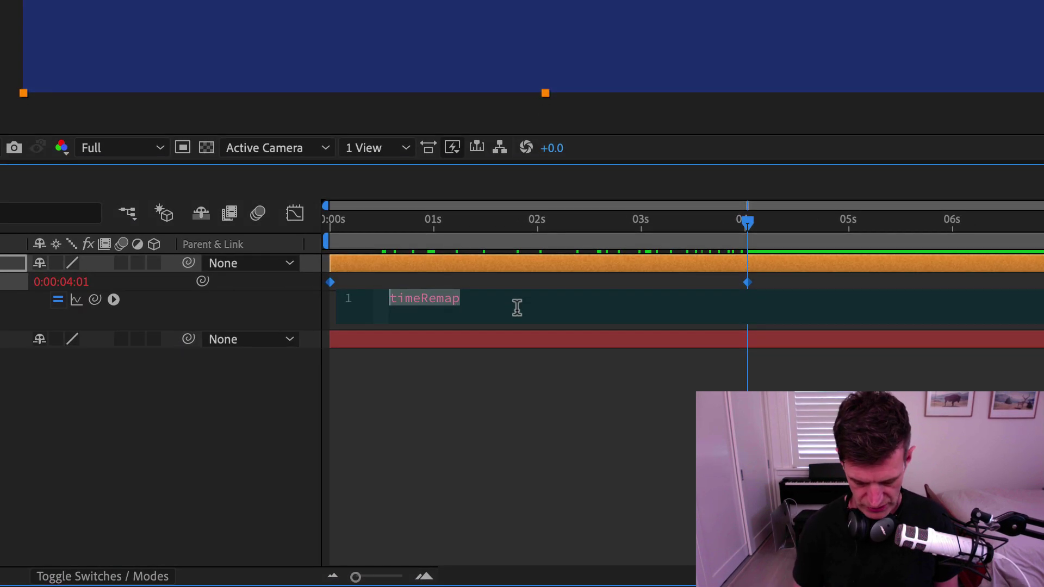
type("loo")
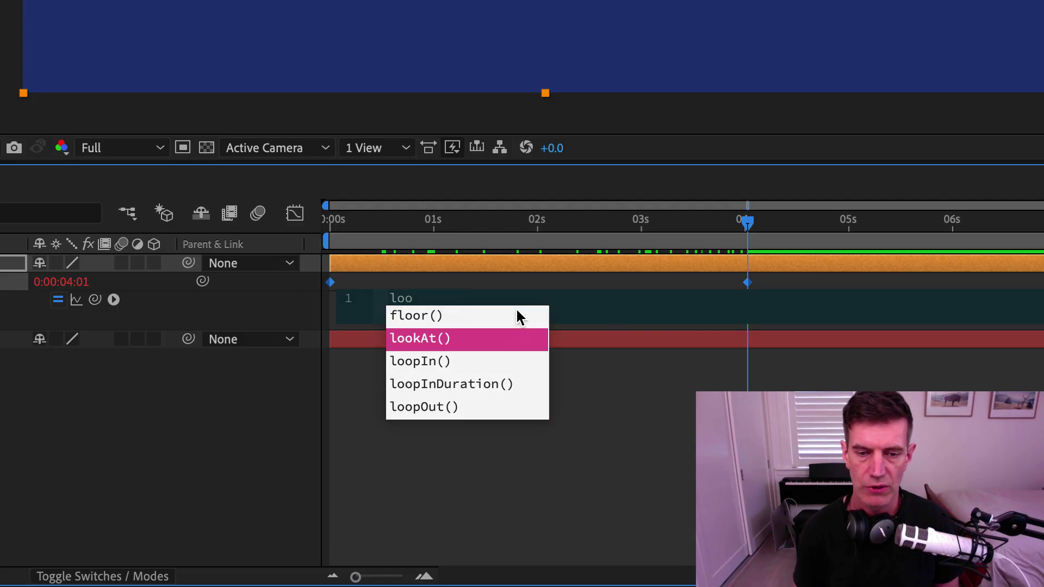
left_click(438, 413)
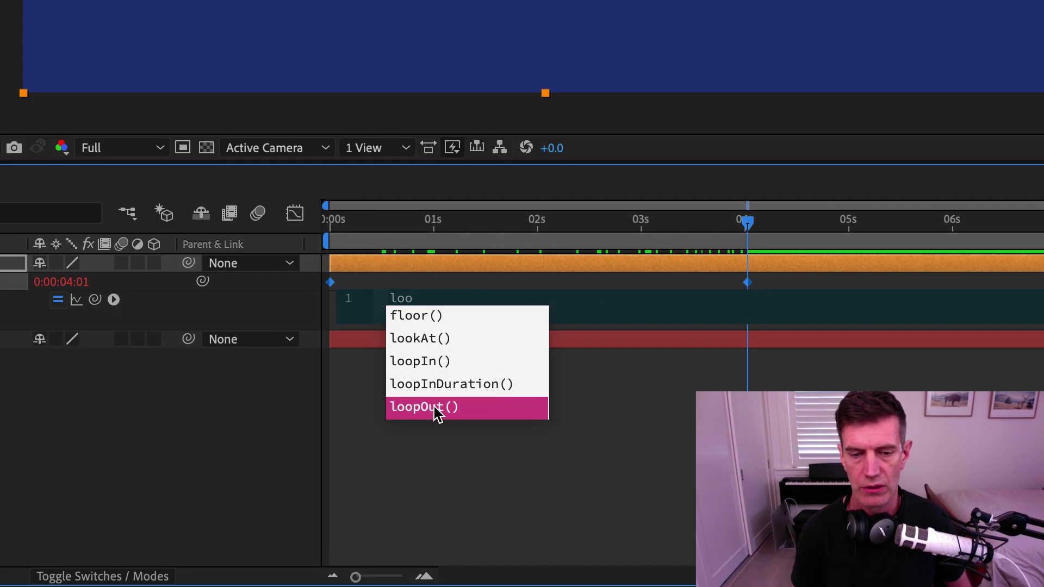
left_click(437, 414)
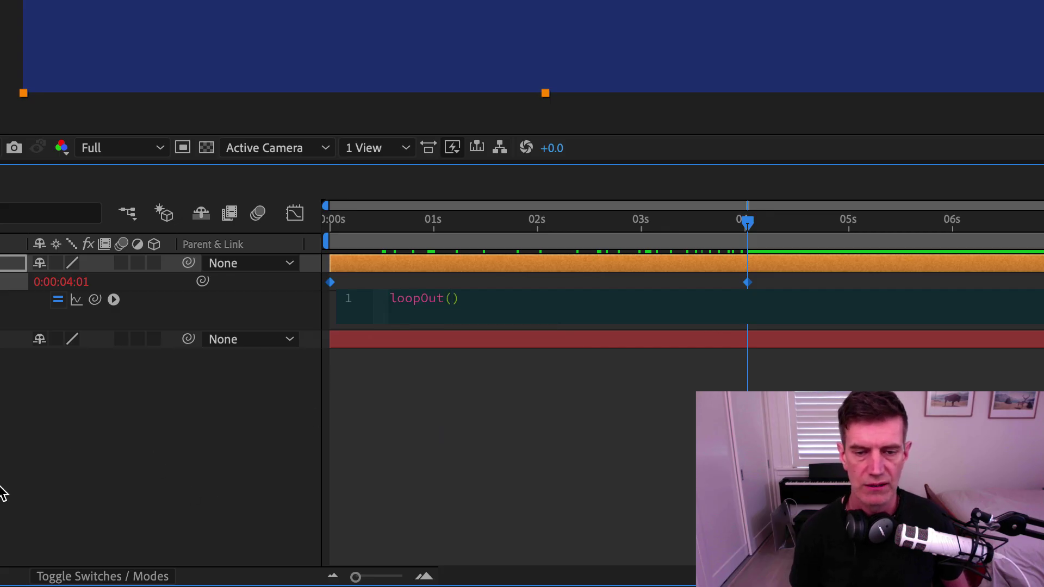
left_click(2, 493)
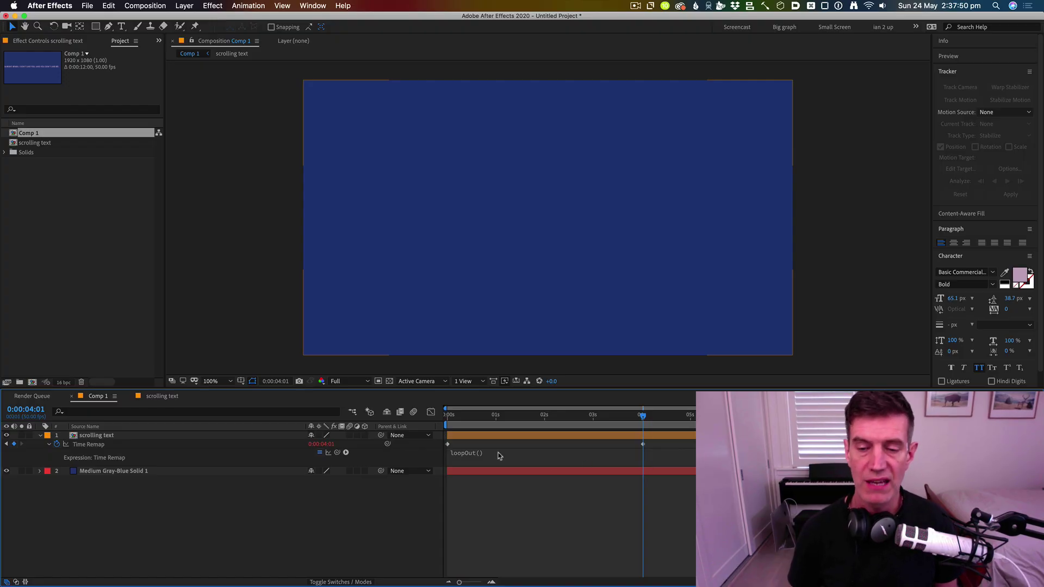
- Add a Time Remap keyframe at 0:00:04:01 to remove the blank frame, then preview
key("Page_Up")
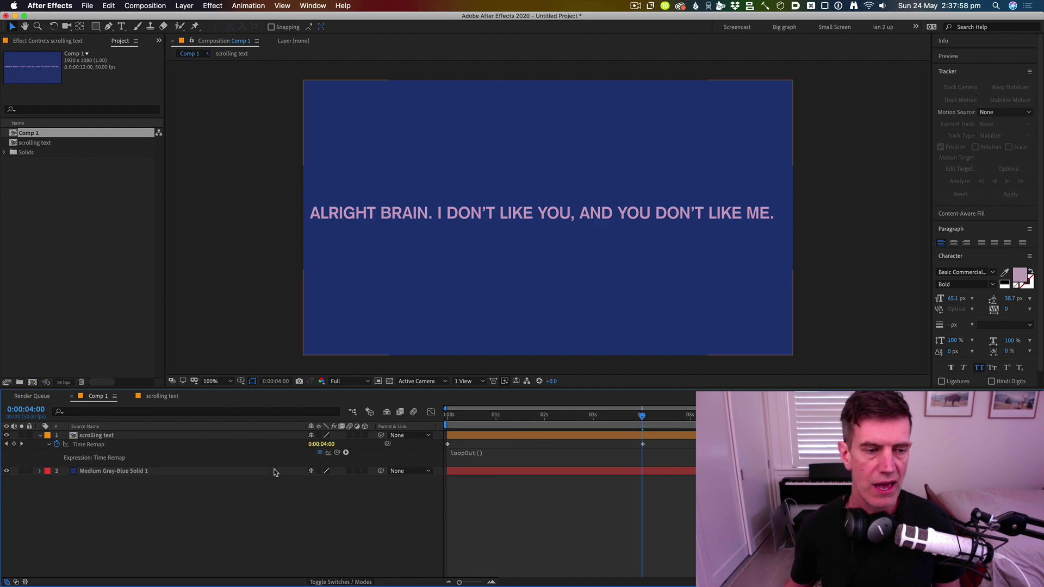
left_click(15, 446)
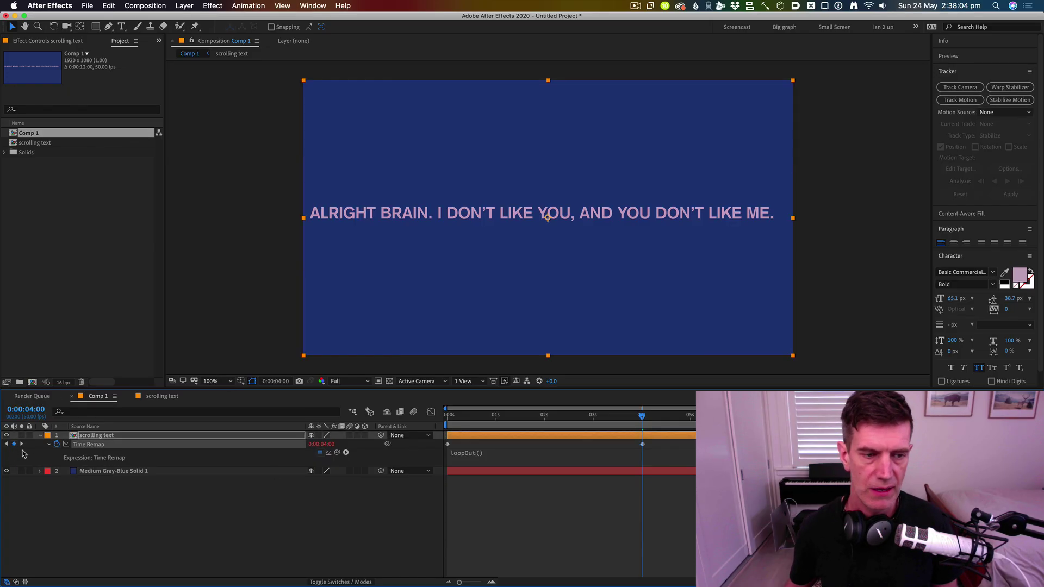
key("Page_Down")
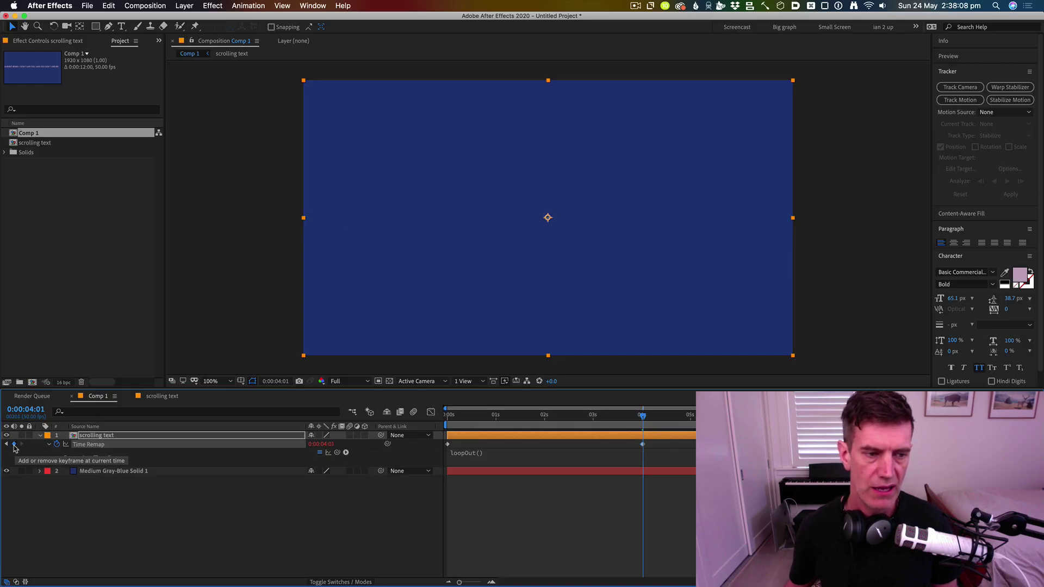
left_click(15, 445)
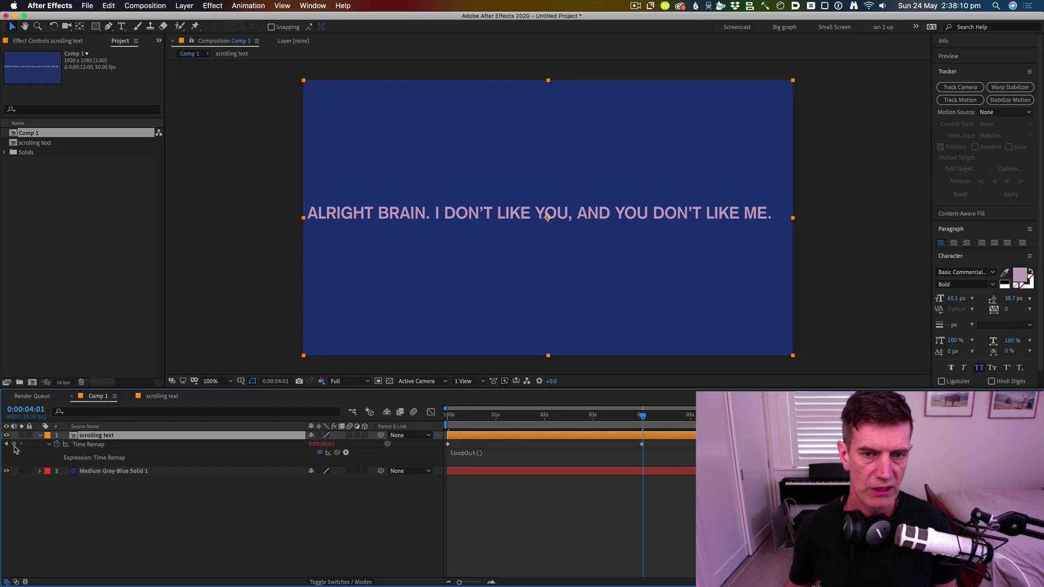
key("space")
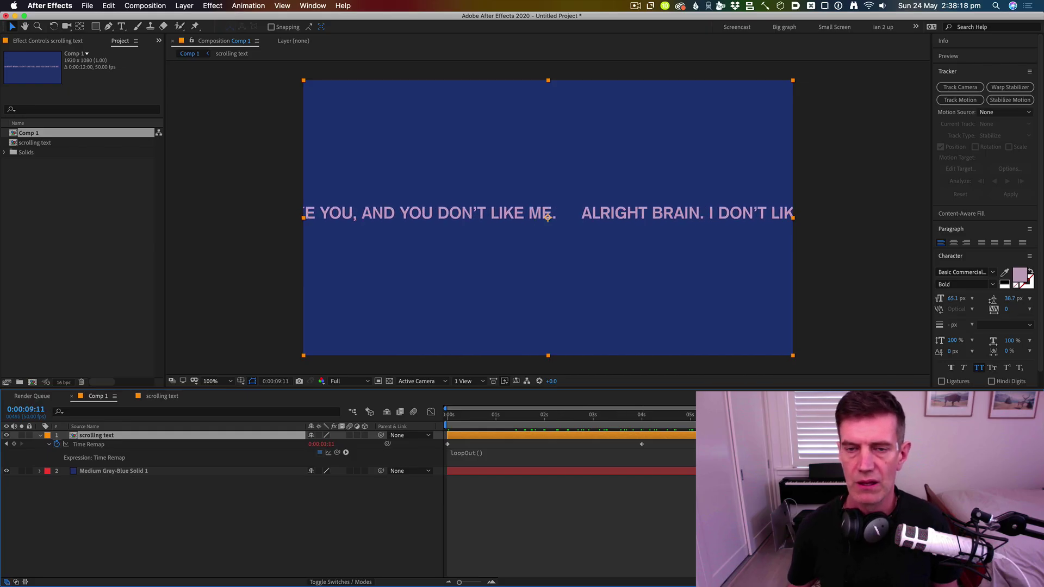
- In the scrolling text comp, enlarge both text copies to 67.2 px and check the gap in Comp 1
key("space")
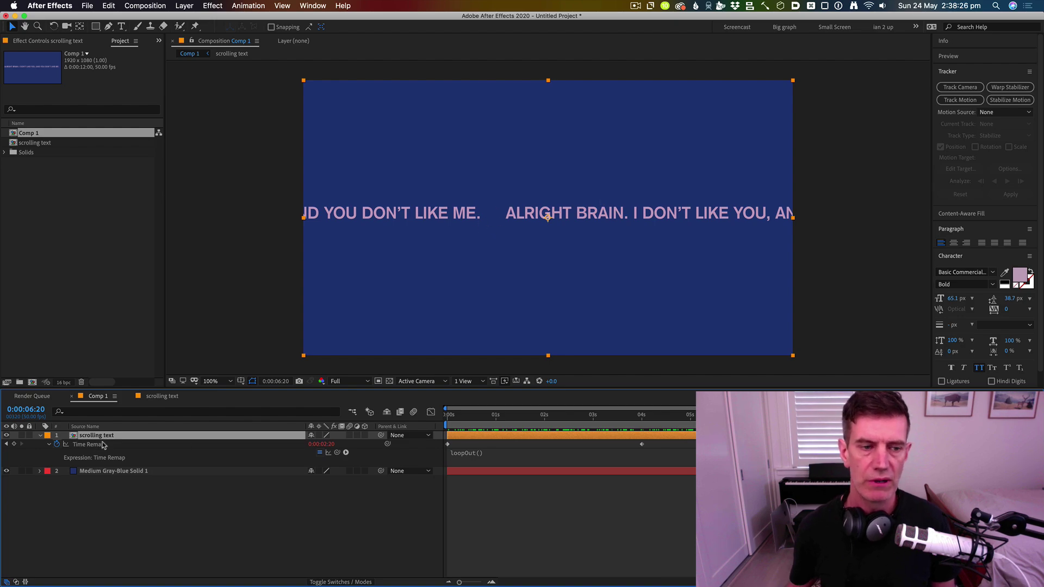
left_click(162, 397)
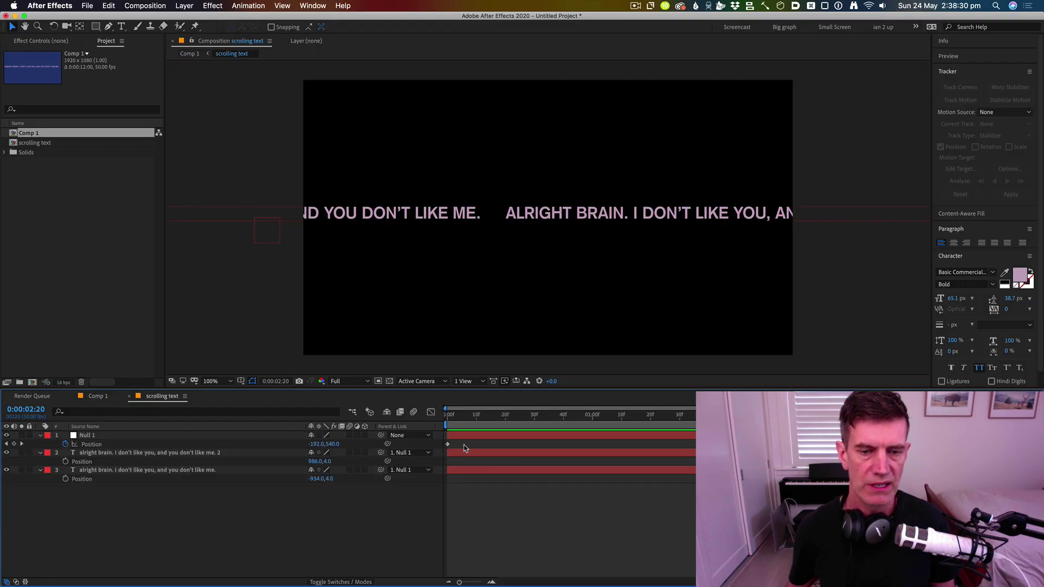
left_click(137, 471)
left_click(159, 454, "shift")
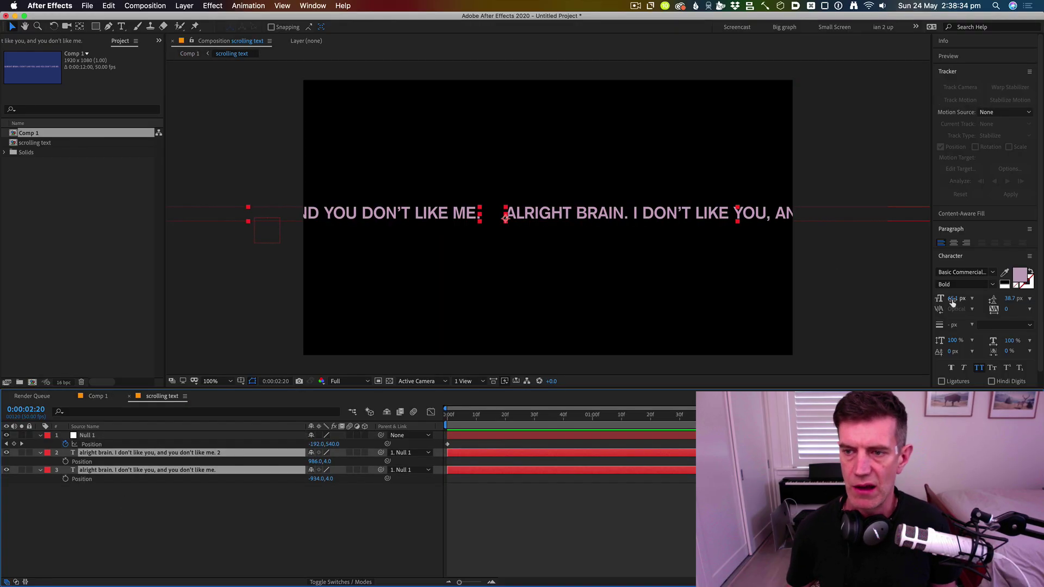
left_click_drag(951, 302, 963, 299)
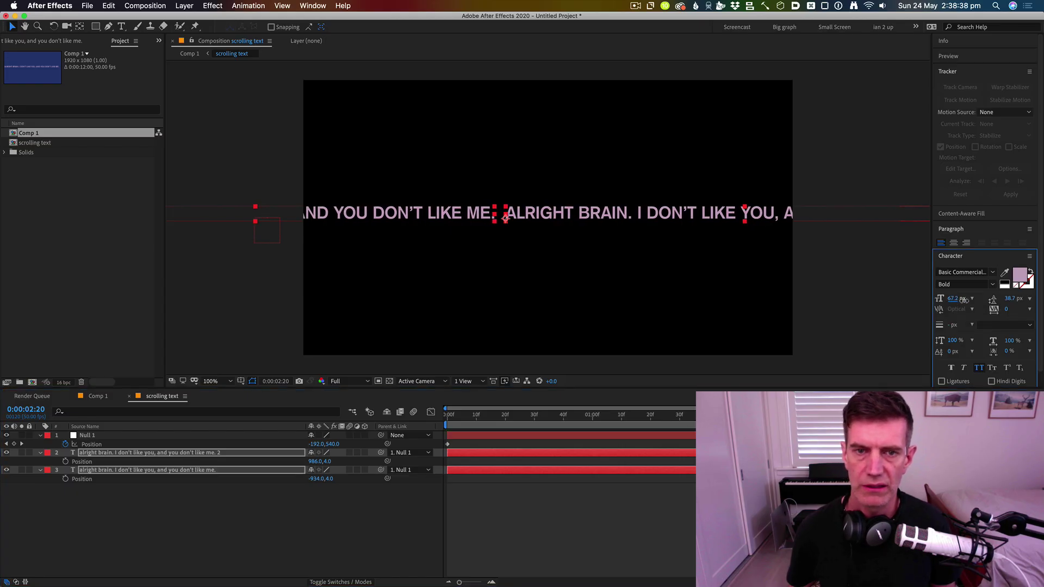
left_click(375, 524)
left_click(96, 397)
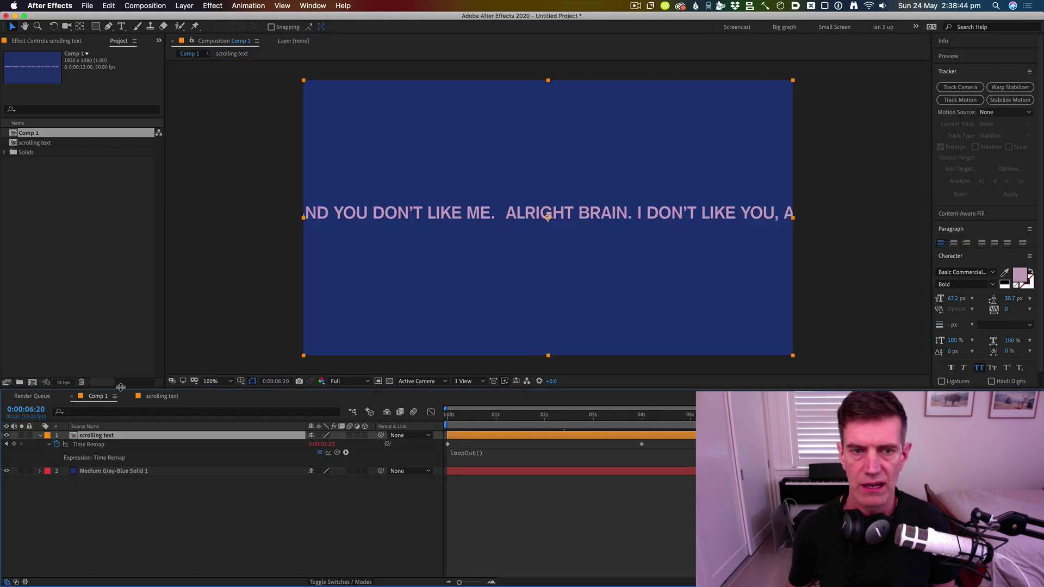
- Increase both text copies' font size further to 67.9 px and return to Comp 1
key("shift+period")
left_click_drag(149, 517, 185, 456)
left_click(636, 414)
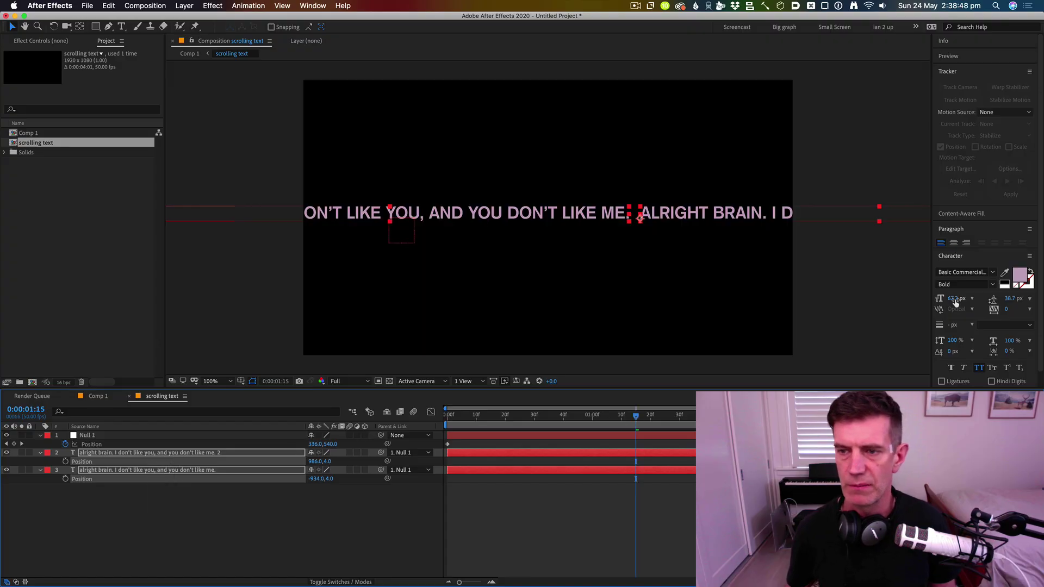
left_click_drag(955, 299, 962, 300)
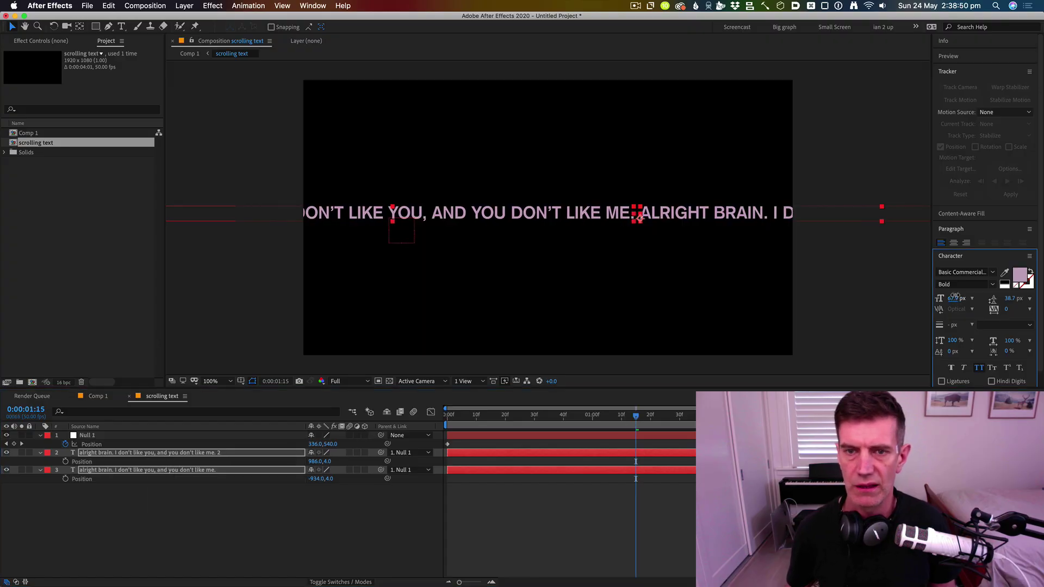
left_click(459, 533)
left_click(98, 397)
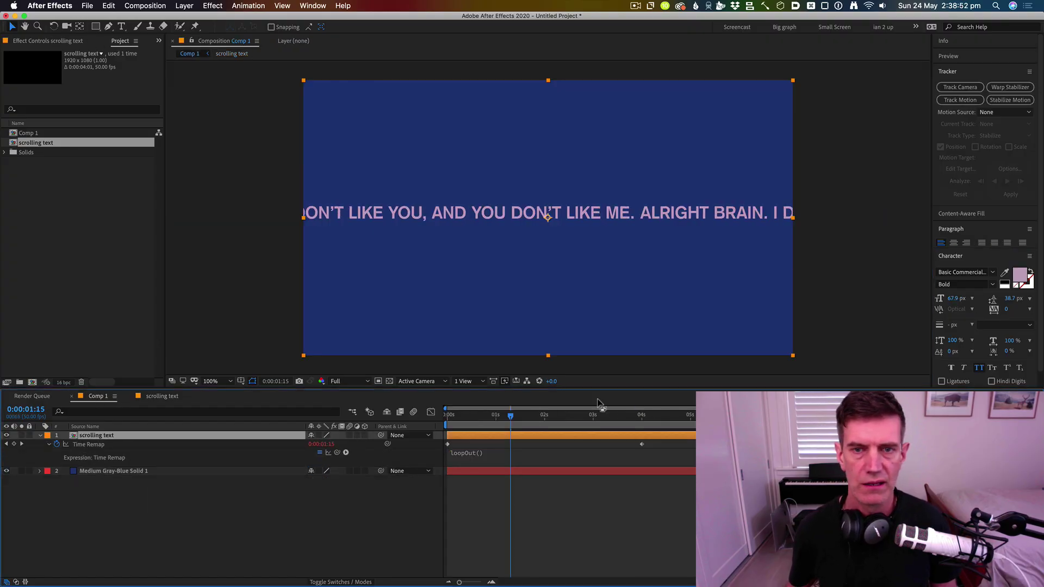
left_click(574, 415)
key("space")
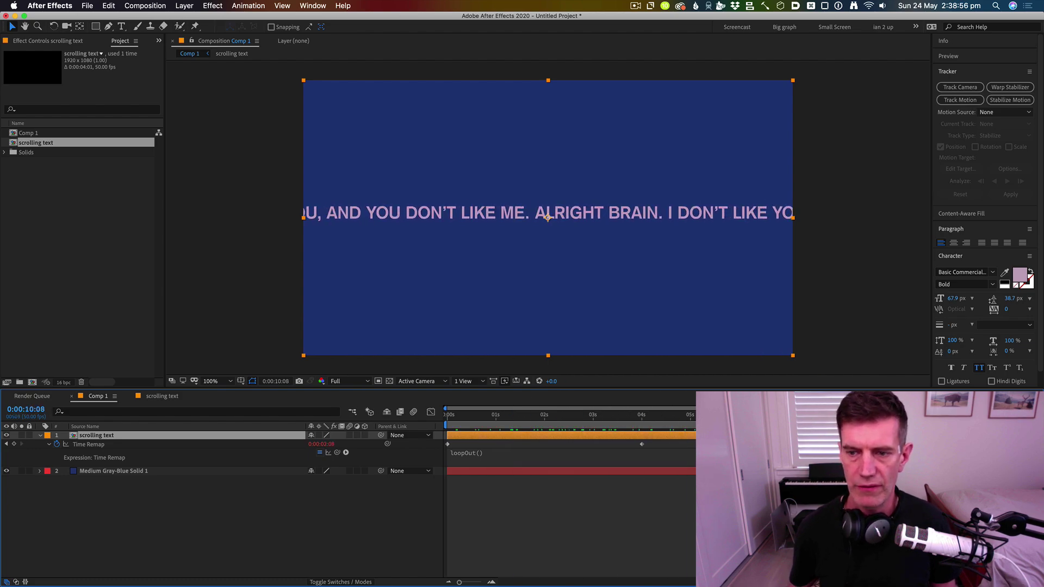
key("super+k")
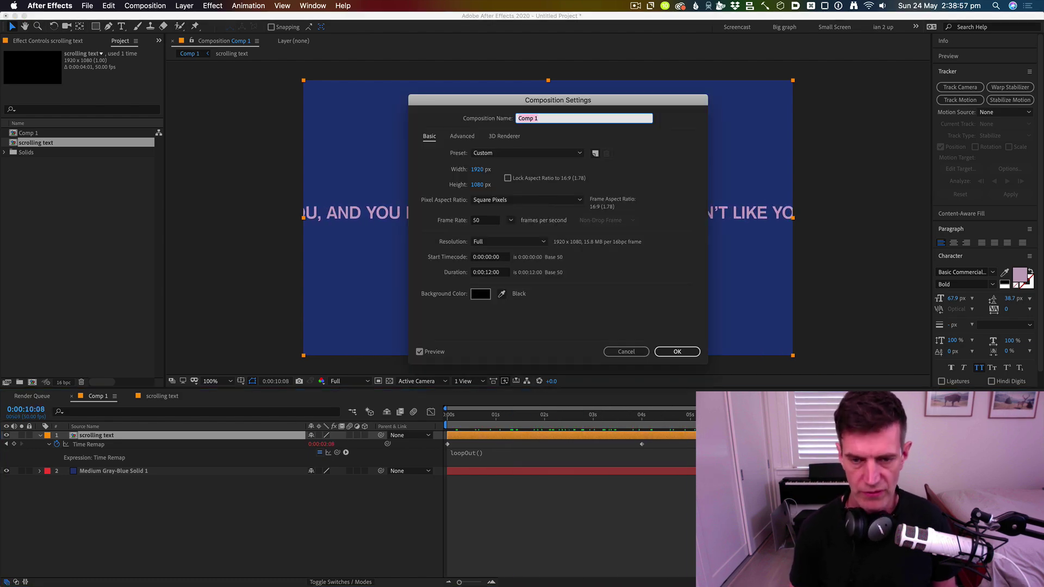
left_click(499, 273)
type("2")
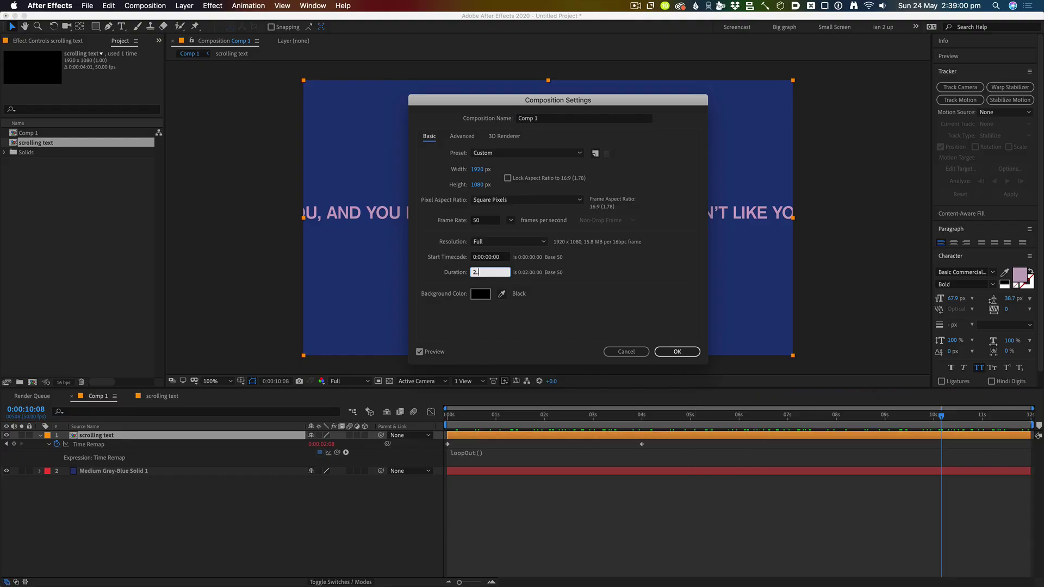
type("..")
key("Return")
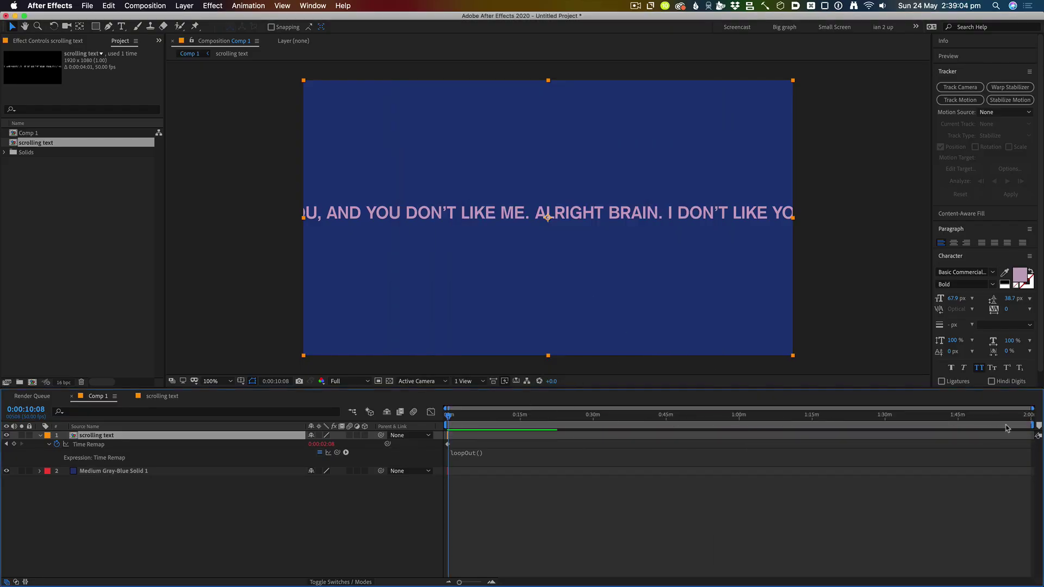
left_click(1028, 417)
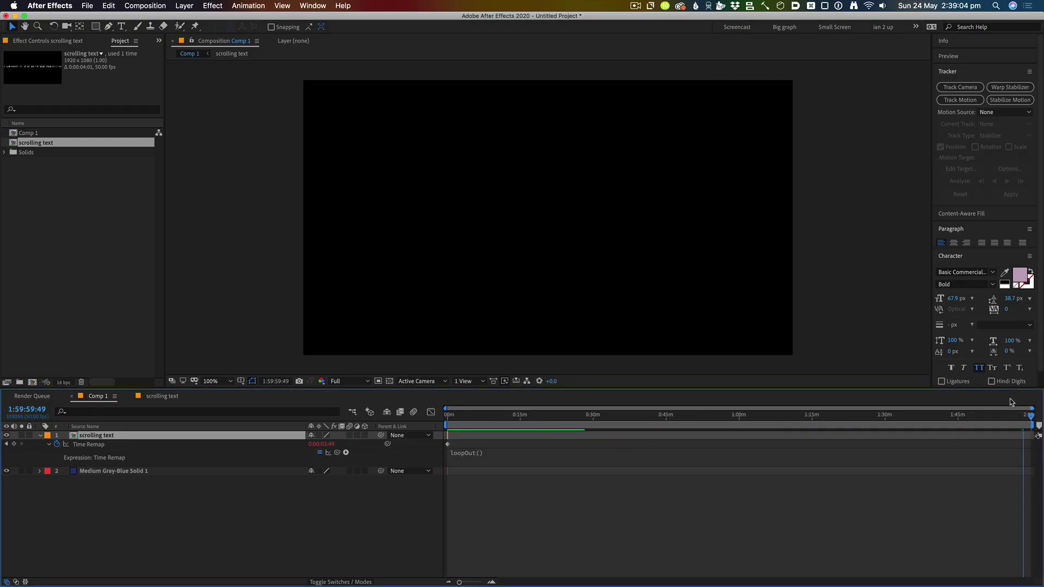
key("super+a")
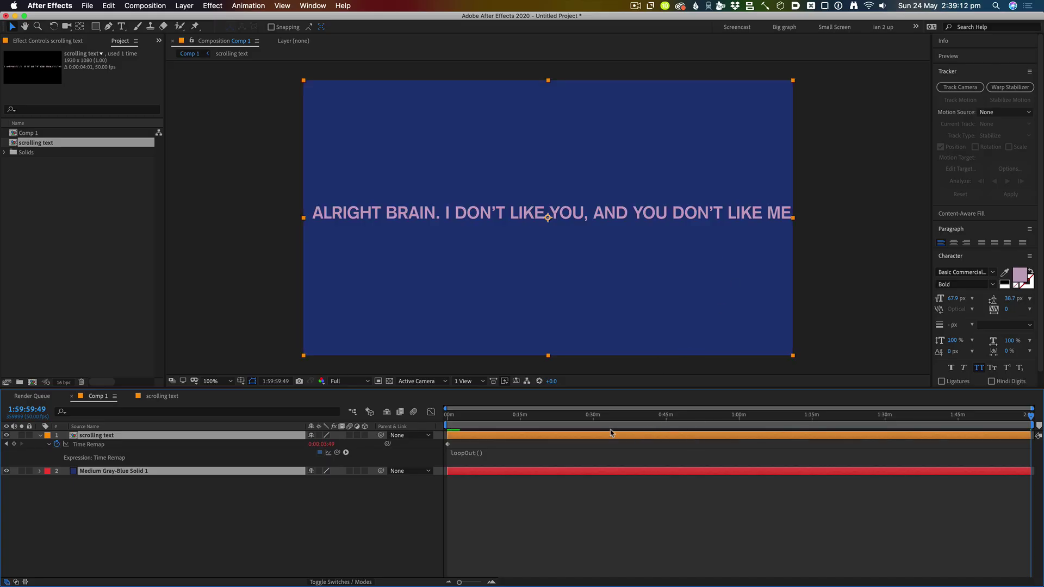
left_click_drag(653, 418, 667, 416)
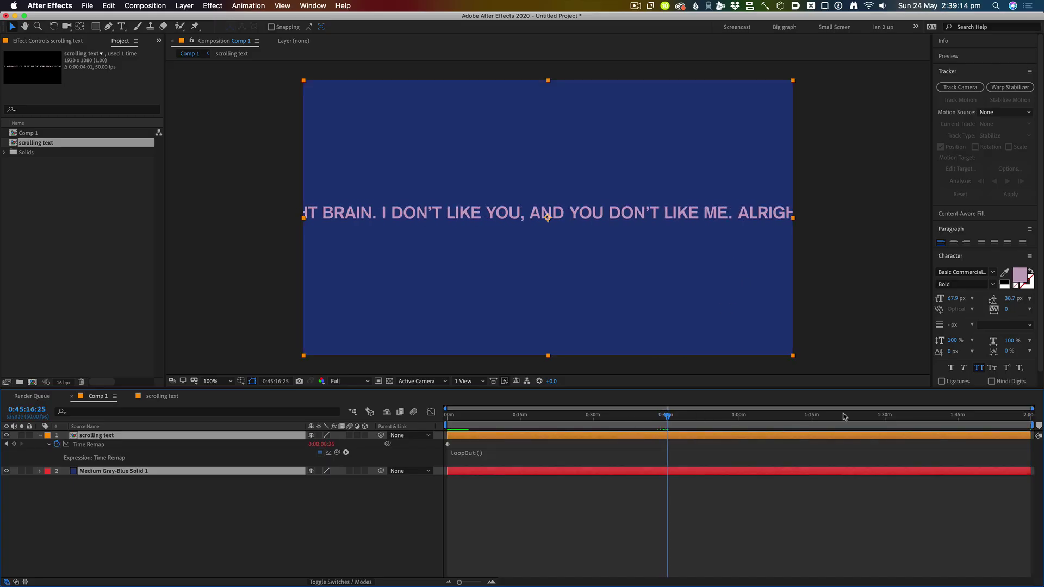
left_click_drag(803, 417, 1024, 417)
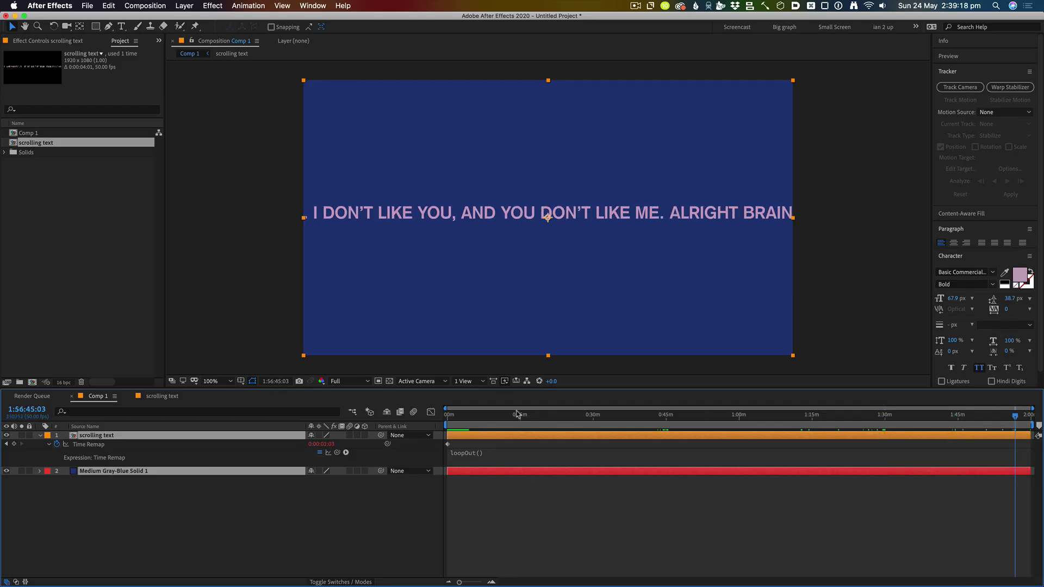
mouse_move(517, 415)
left_mouse_down()
mouse_move(666, 416)
mouse_move(515, 424)
mouse_move(532, 424)
left_mouse_up()
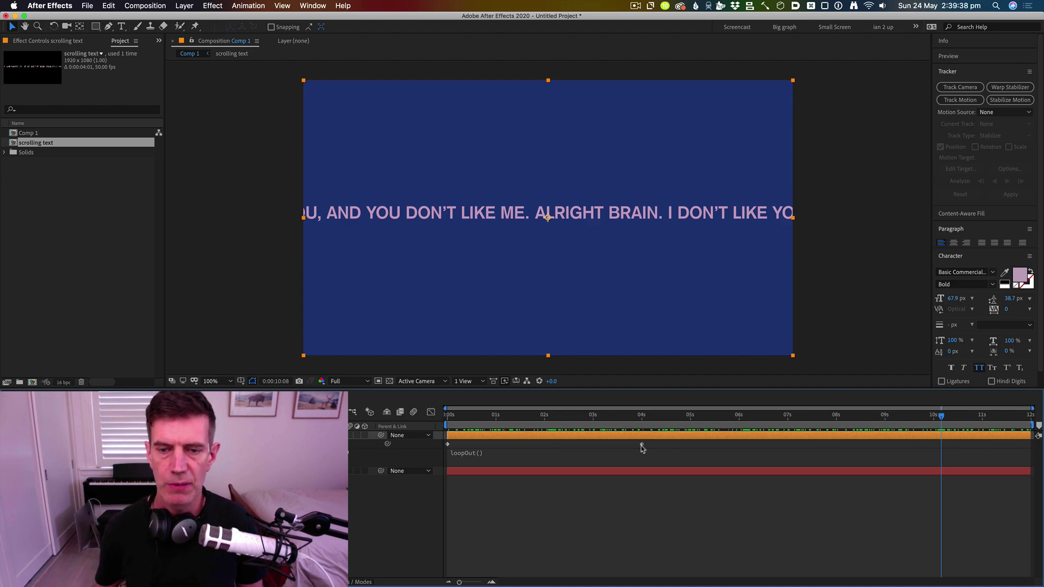
- Move the second Time Remap keyframe from 4 s to about 9.5 s and preview the slower scroll
left_click_drag(642, 444, 650, 449)
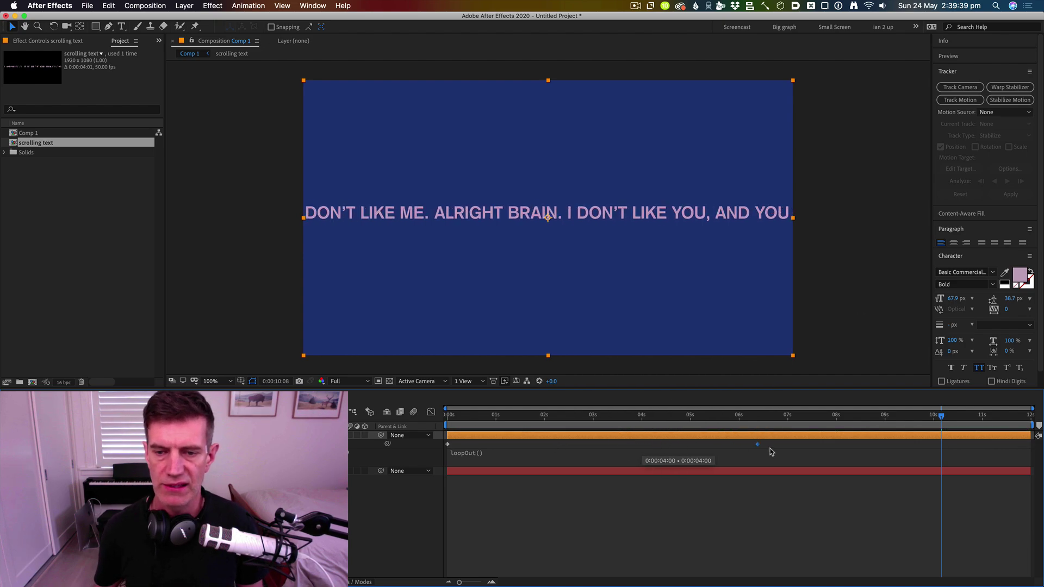
left_click_drag(771, 452, 907, 447)
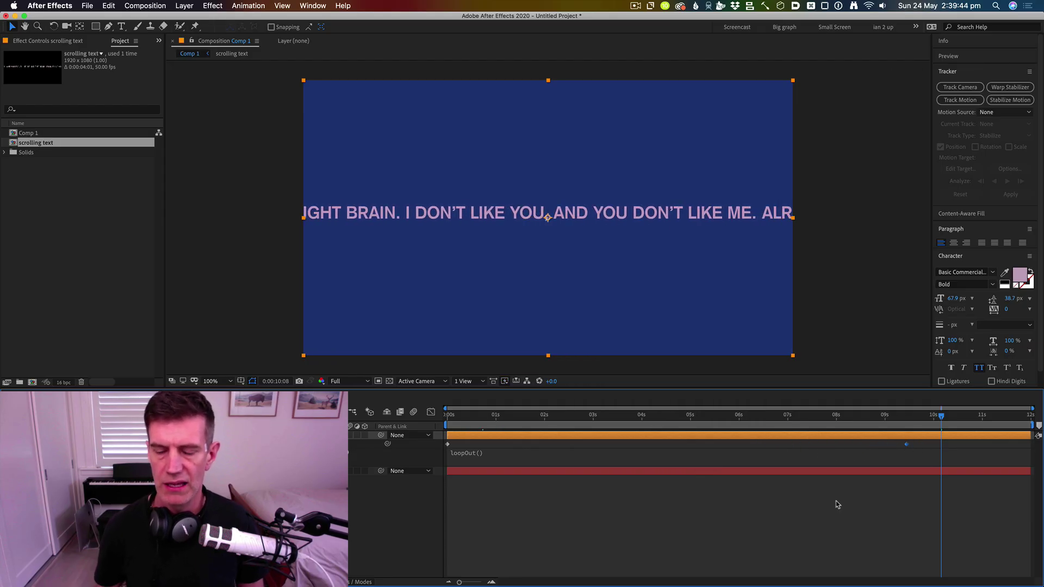
key("space")
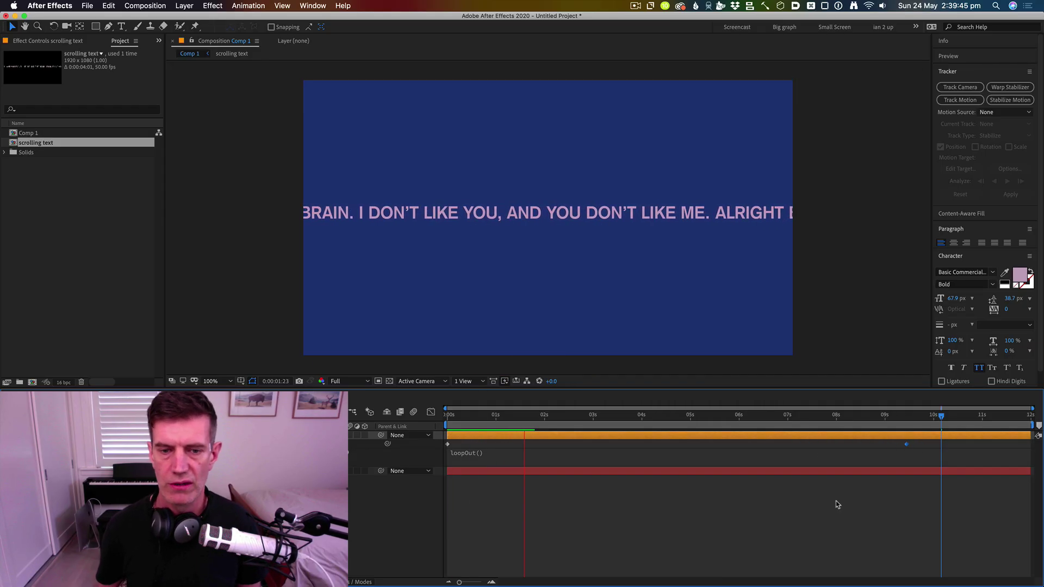